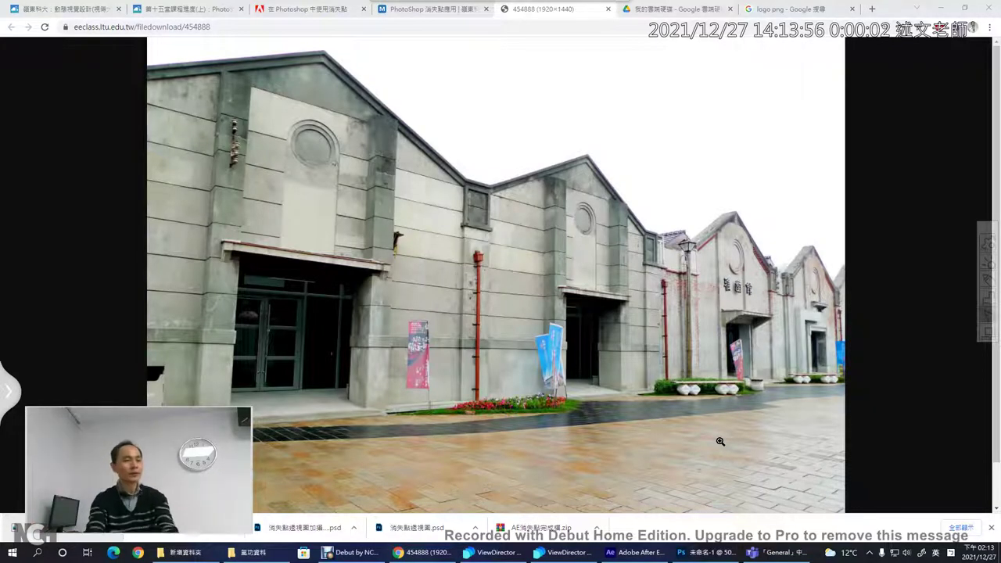
Switch from After Effects to the Photoshop document of the warehouse photo with the wall logo
{"action": "left_click", "coordinate": [639, 552]}
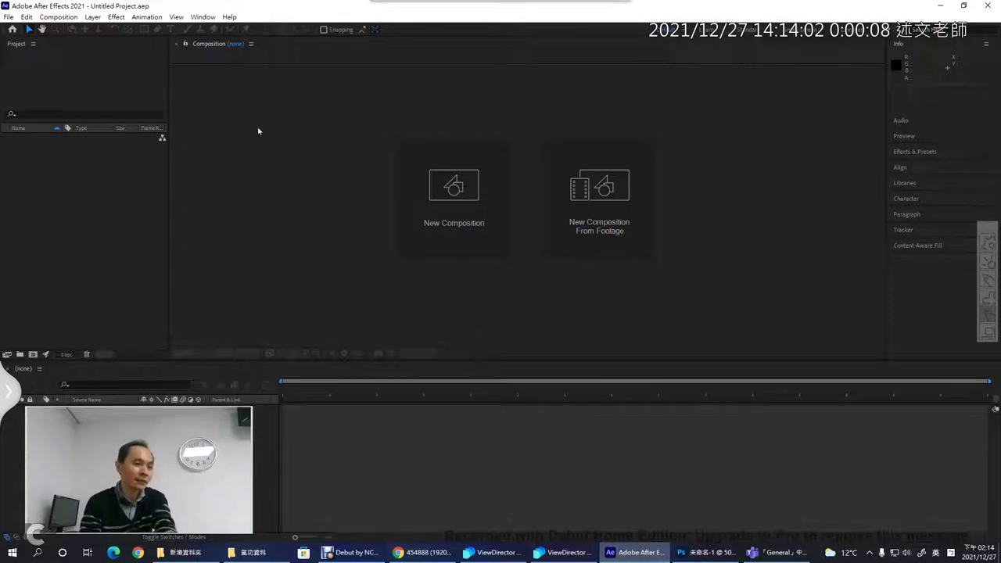
{"action": "left_click", "coordinate": [701, 552]}
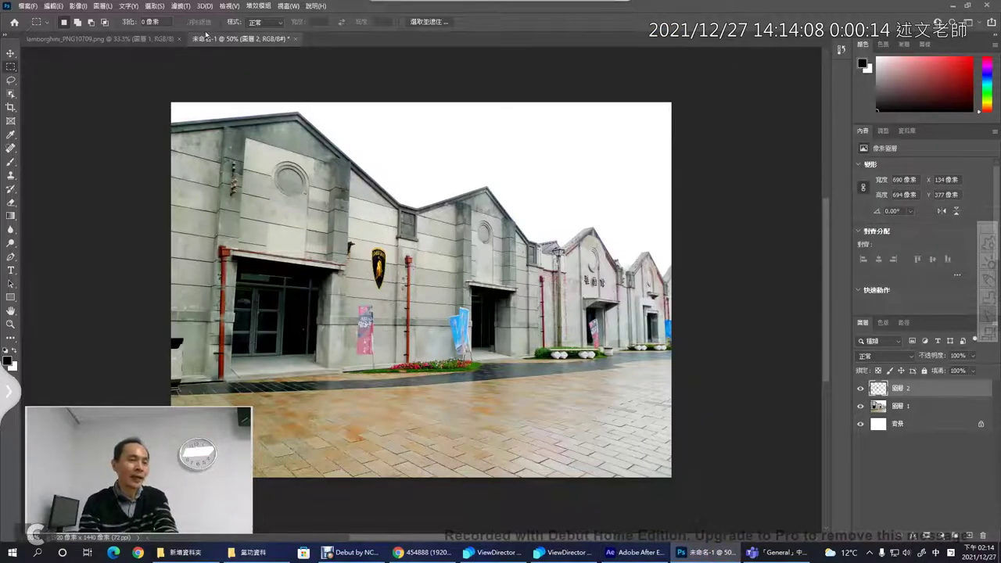
Open the photo in Filter > Vanishing Point and switch to the Create Plane tool
{"action": "left_click", "coordinate": [187, 7]}
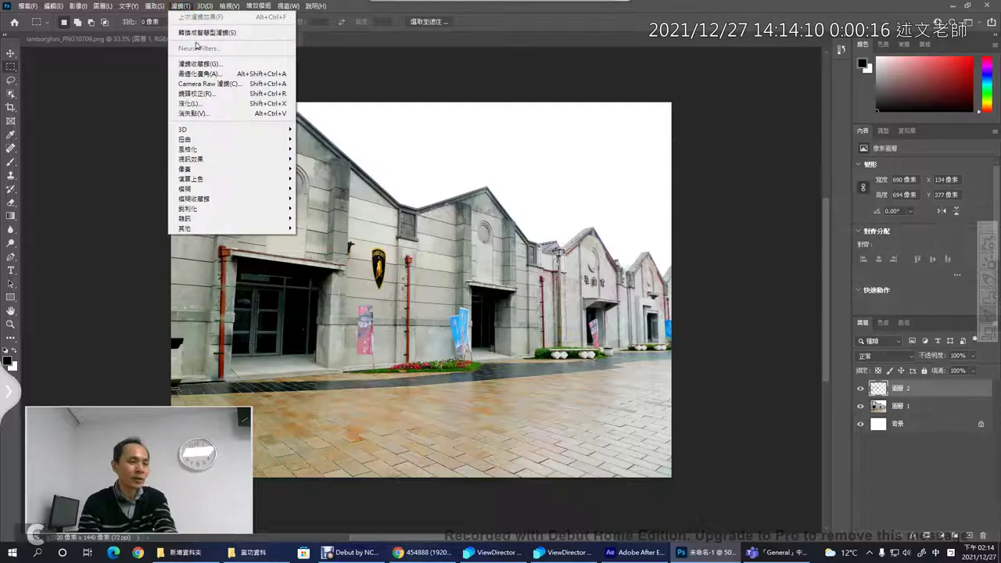
{"action": "left_click", "coordinate": [213, 115]}
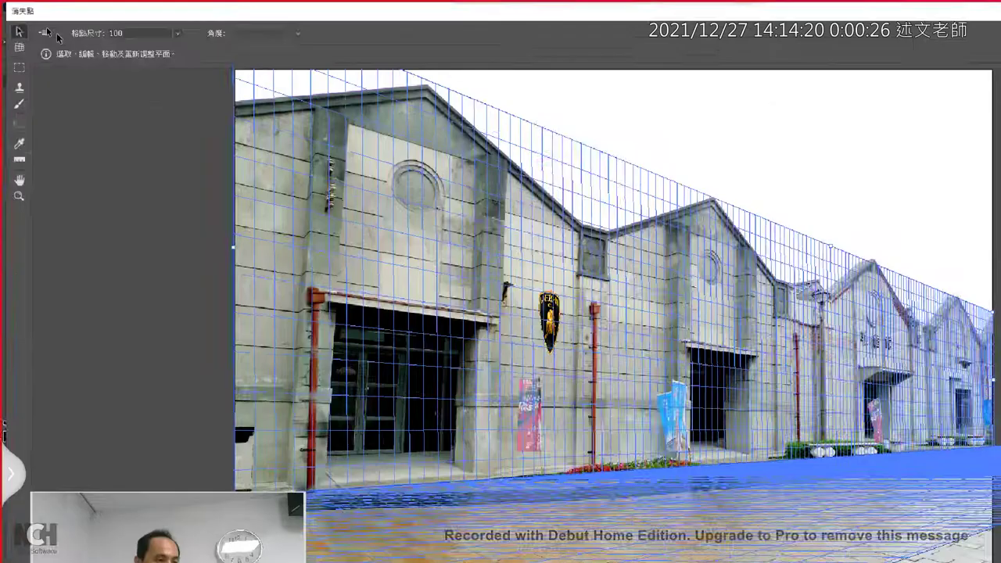
{"action": "left_click", "coordinate": [44, 32]}
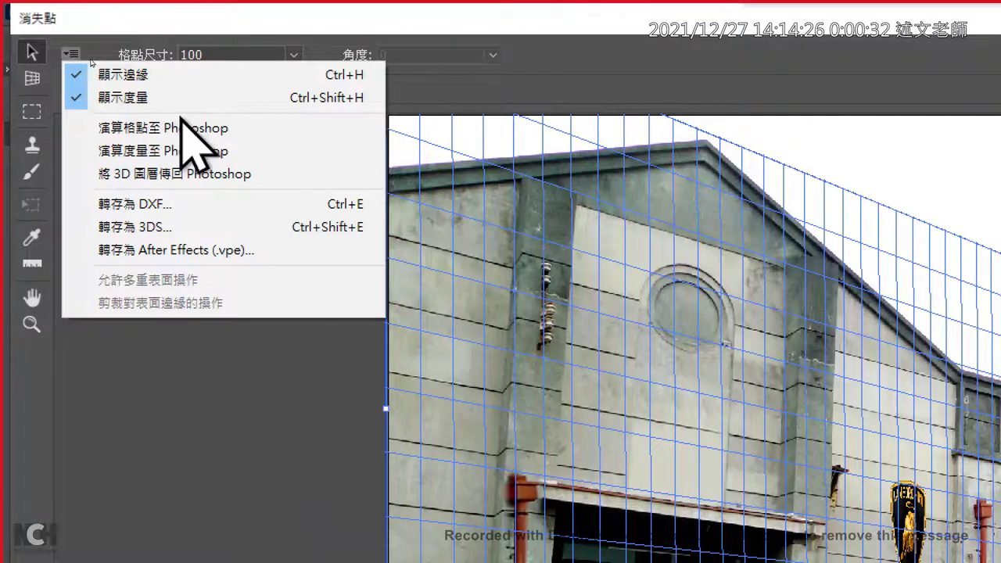
{"action": "left_click", "coordinate": [94, 186]}
{"action": "key", "text": "c"}
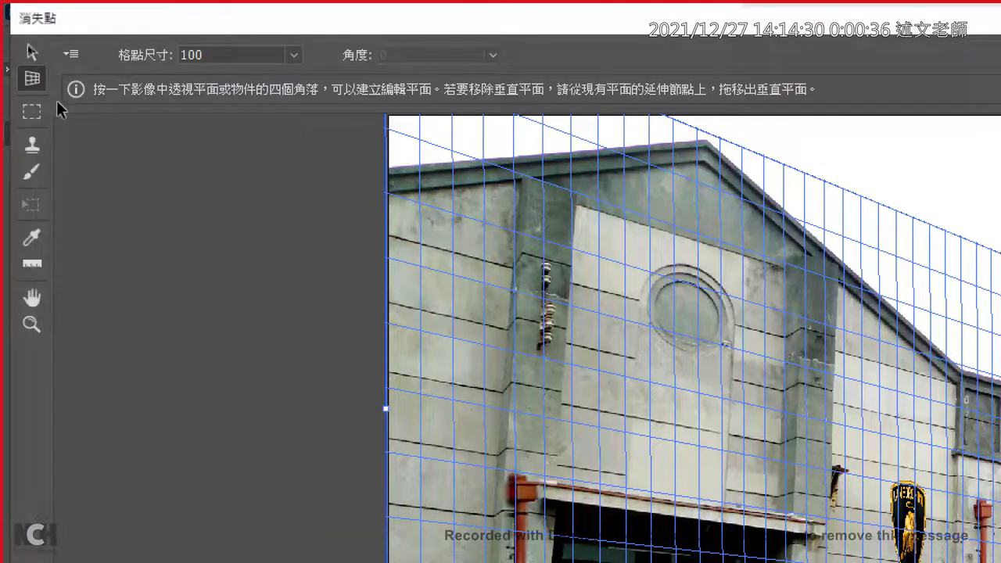
Enable 'Return 3D Layer to Photoshop' in the Vanishing Point settings menu
{"action": "left_click", "coordinate": [68, 58]}
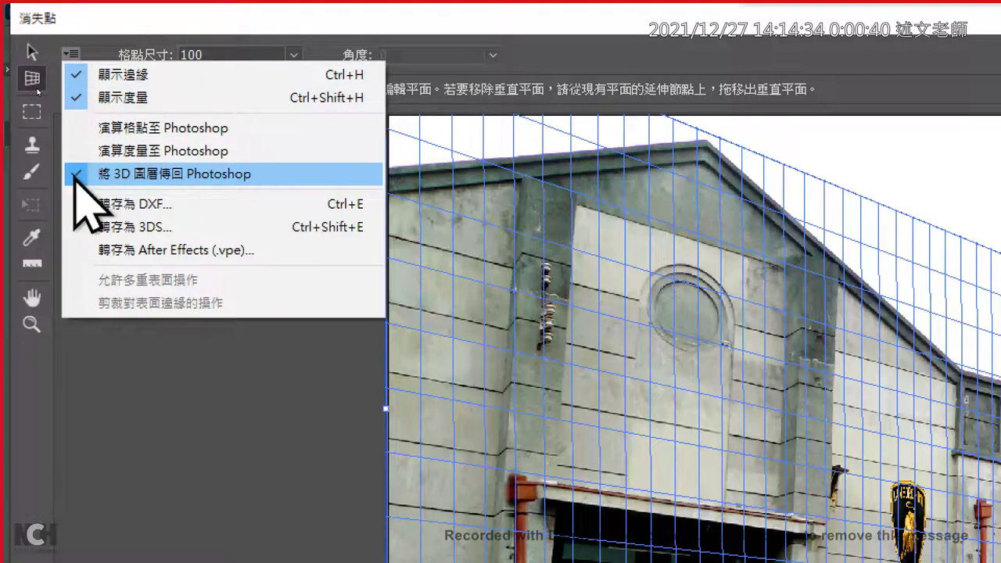
{"action": "left_click", "coordinate": [76, 174]}
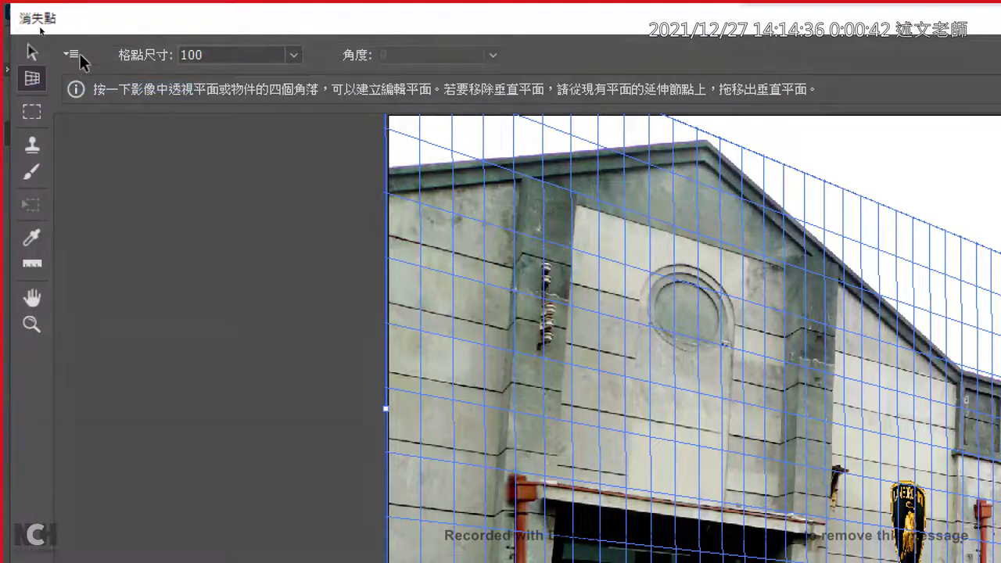
{"action": "left_click", "coordinate": [74, 55]}
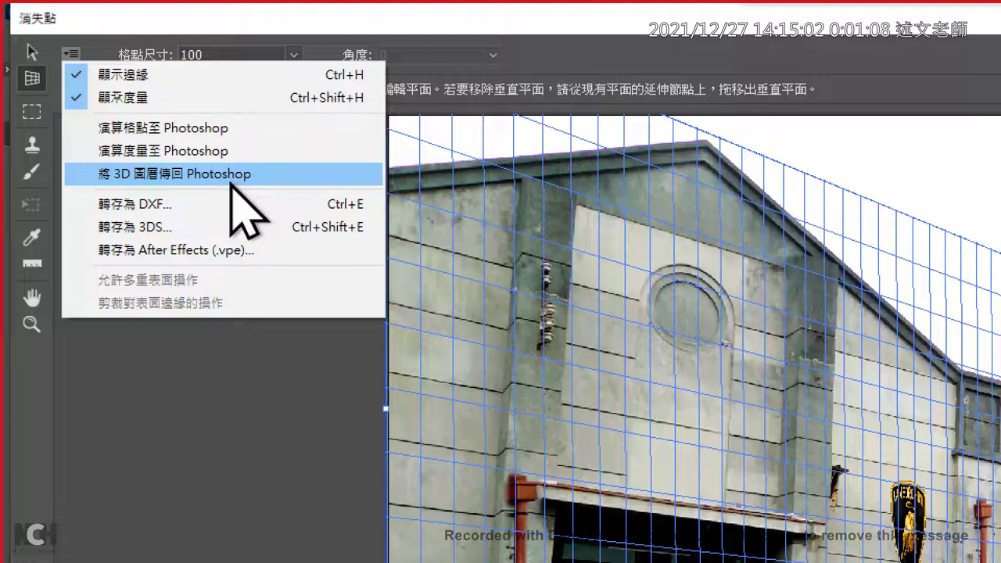
{"action": "left_click", "coordinate": [230, 180]}
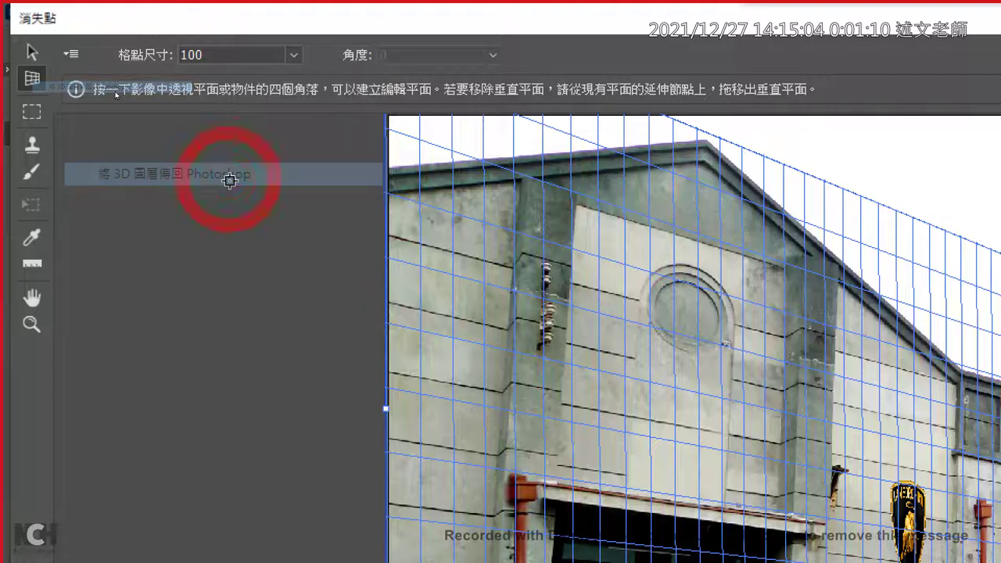
{"action": "left_click", "coordinate": [73, 53]}
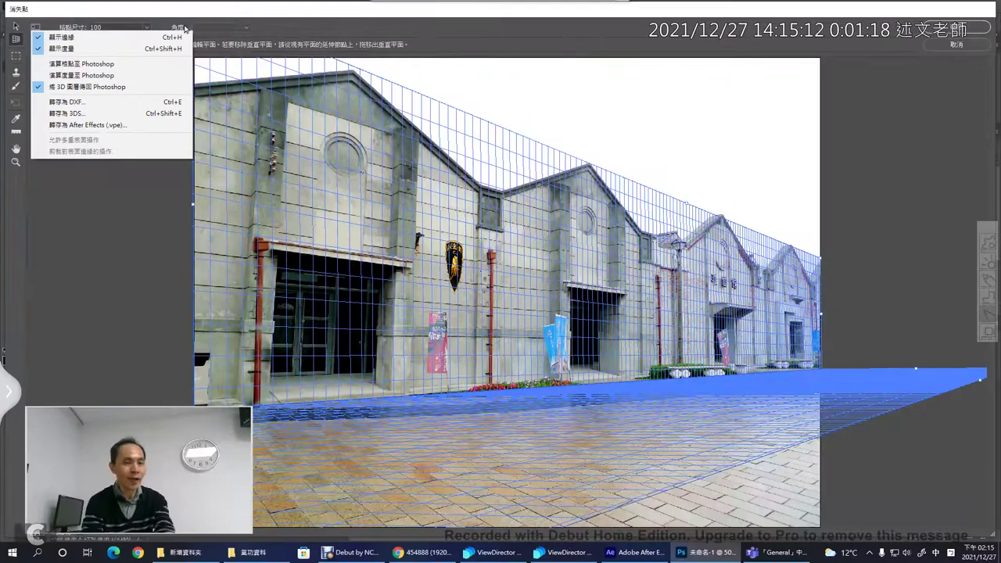
Accept Vanishing Point and the New 3D scene dimensions, then move to the 3D workspace
{"action": "left_click", "coordinate": [884, 31]}
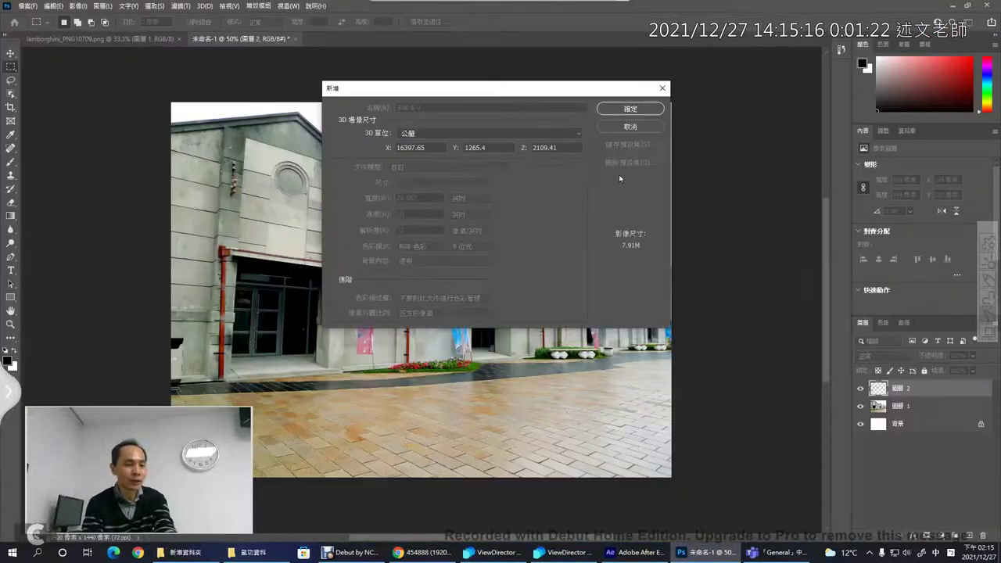
{"action": "left_click", "coordinate": [630, 109]}
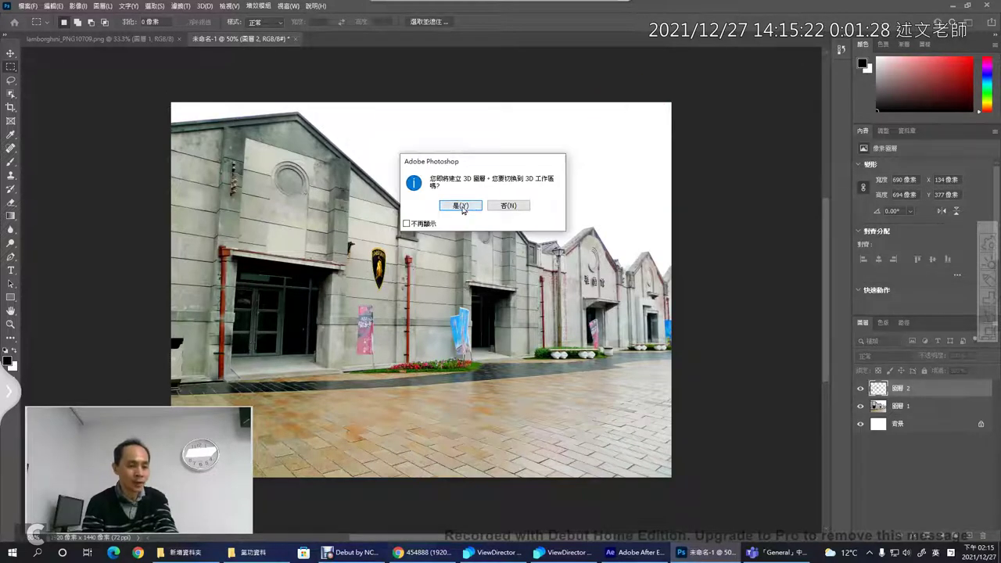
{"action": "left_click", "coordinate": [462, 205]}
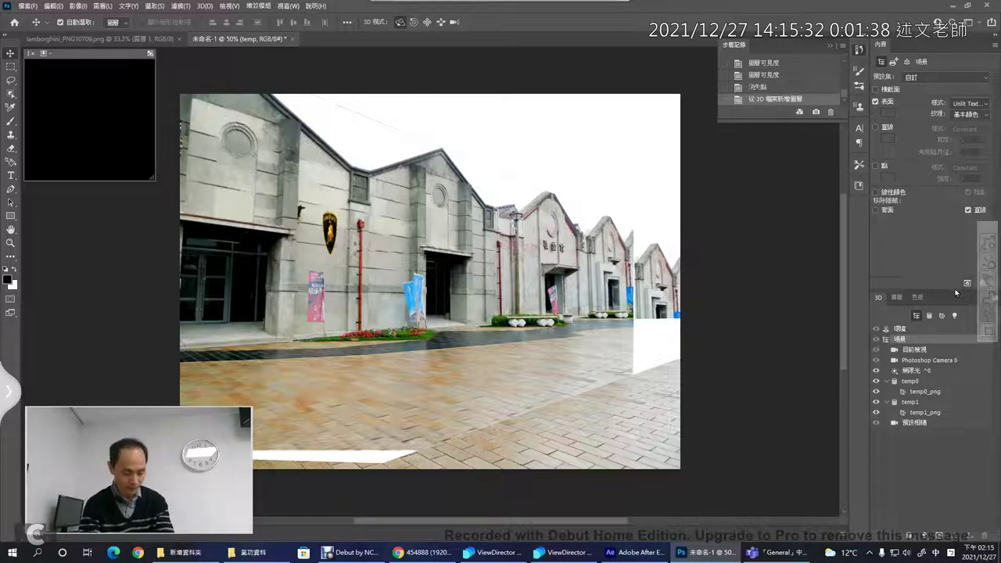
Hide Layer 1 and Layer 2, leaving only the 3D facade layer visible
{"action": "left_click", "coordinate": [895, 298]}
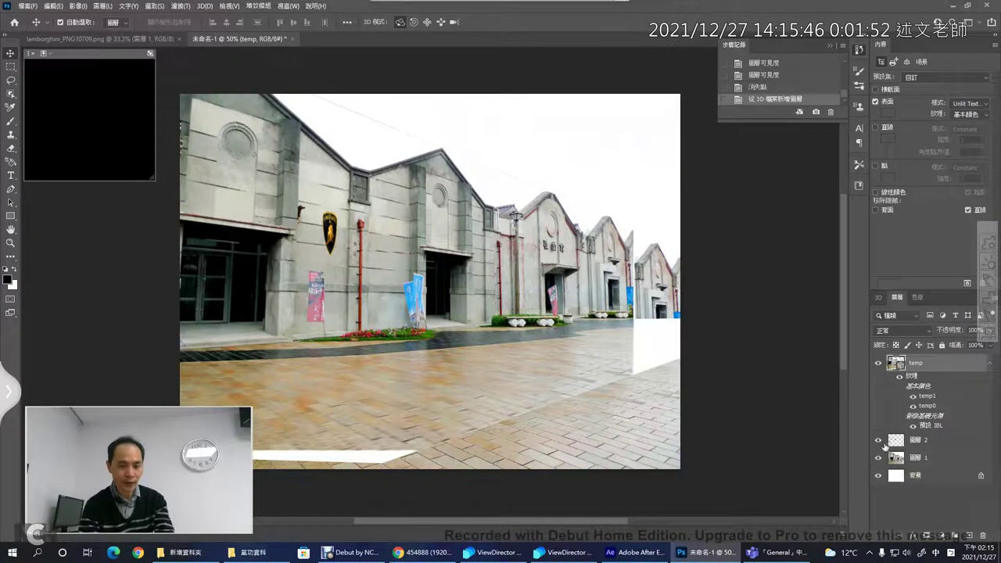
{"action": "left_click", "coordinate": [881, 446]}
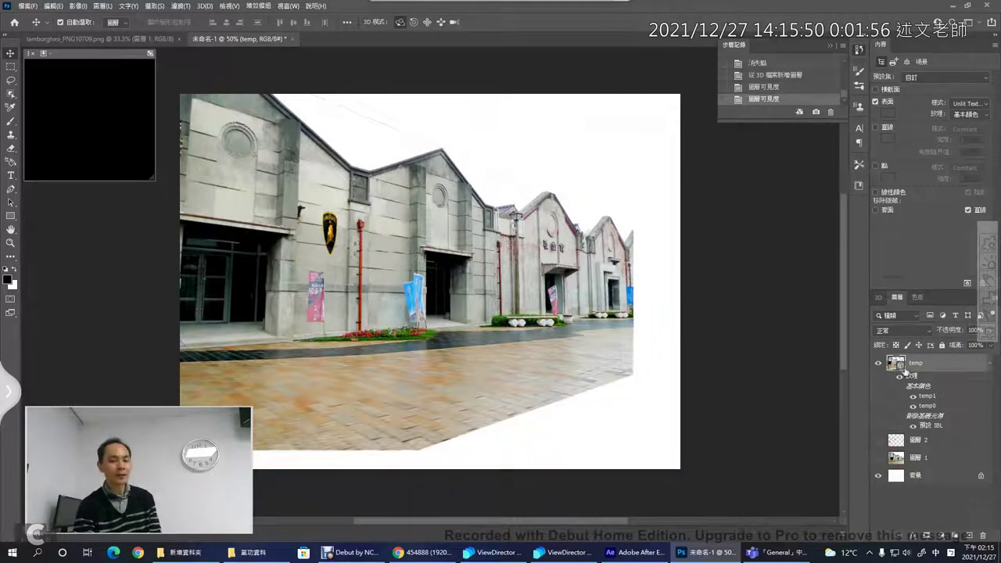
{"action": "left_click", "coordinate": [878, 298]}
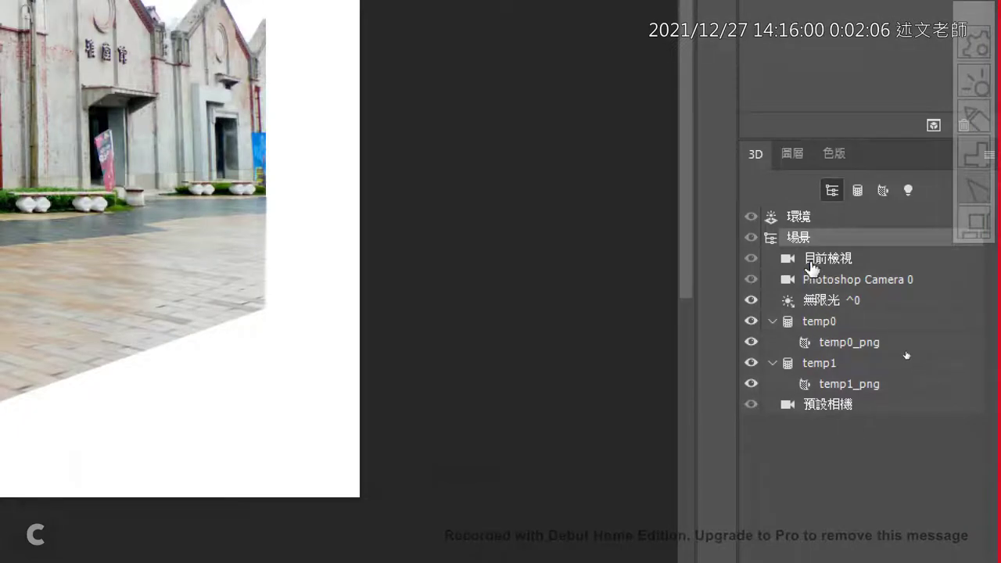
Select Current View and Photoshop Camera 0 in the 3D panel to show camera properties
{"action": "left_click", "coordinate": [808, 265]}
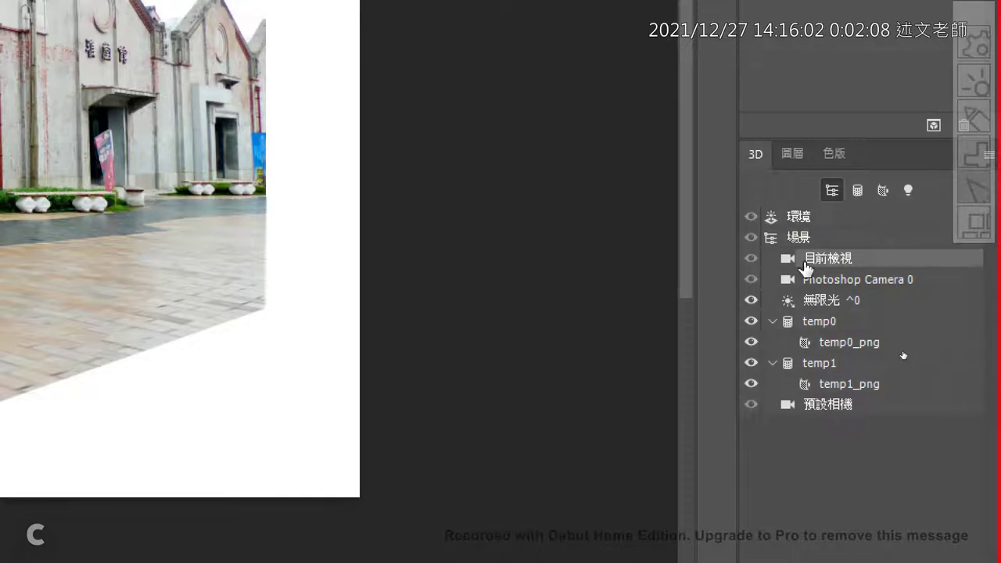
{"action": "left_click", "coordinate": [813, 282]}
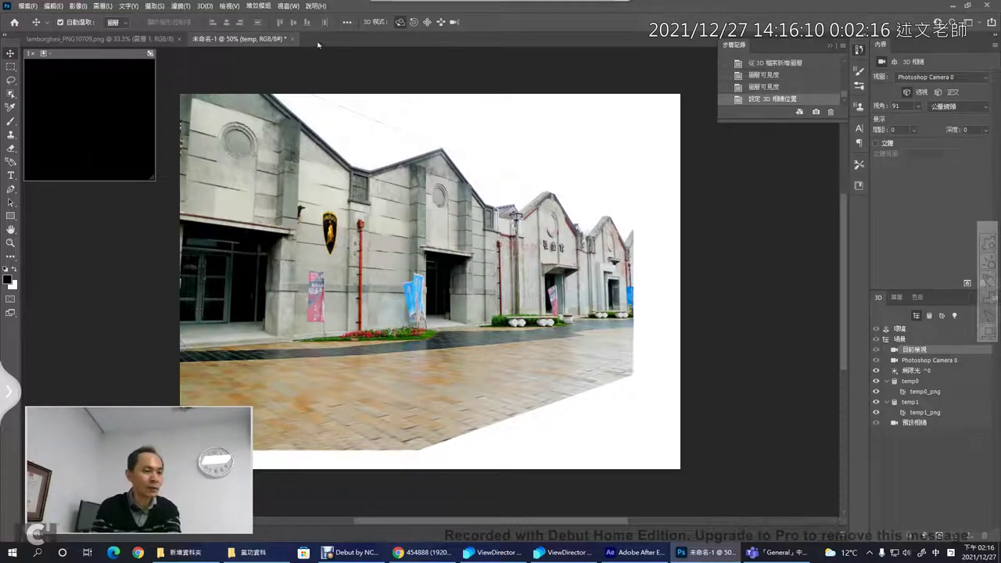
{"action": "left_click", "coordinate": [316, 8]}
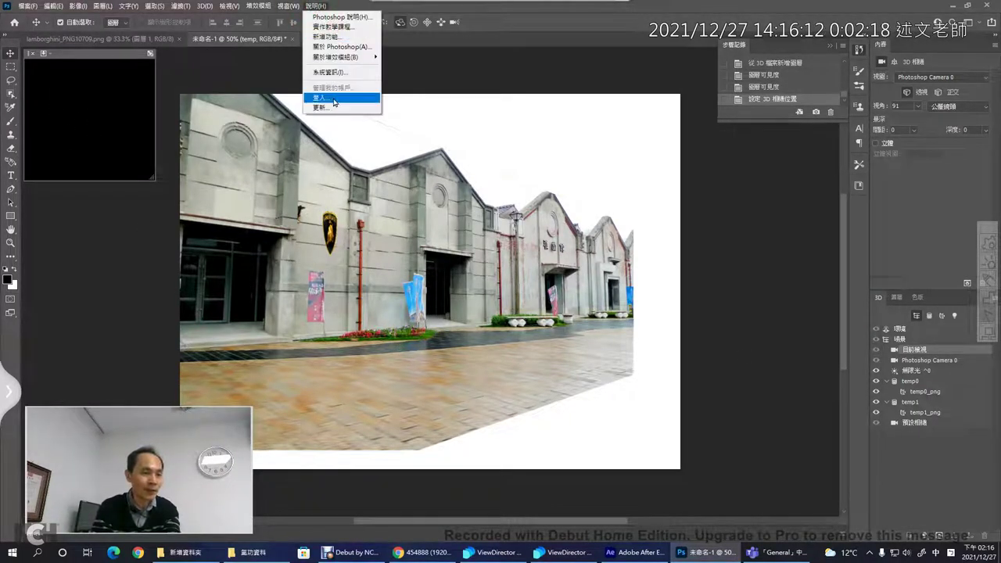
{"action": "left_click", "coordinate": [342, 48]}
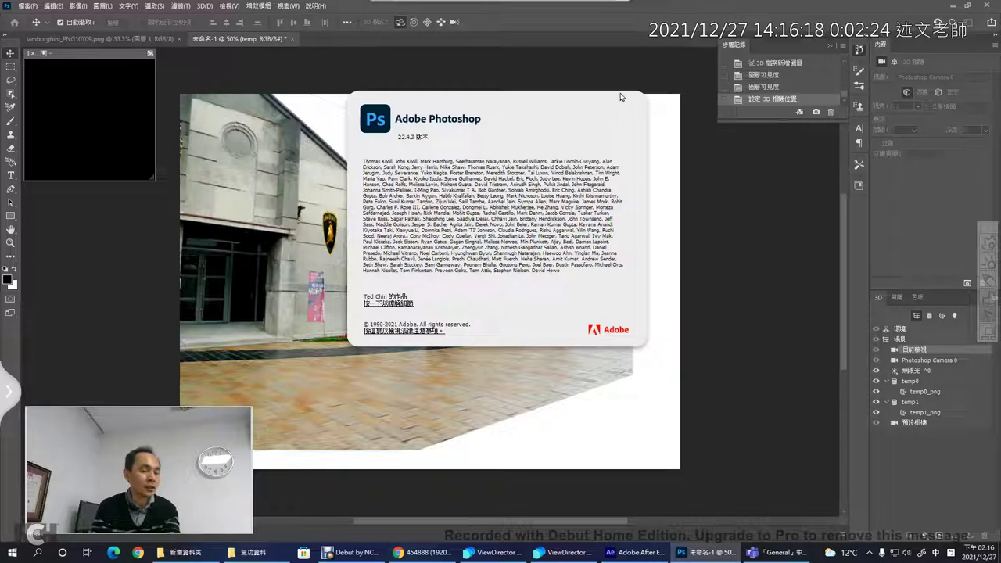
{"action": "left_click", "coordinate": [410, 143]}
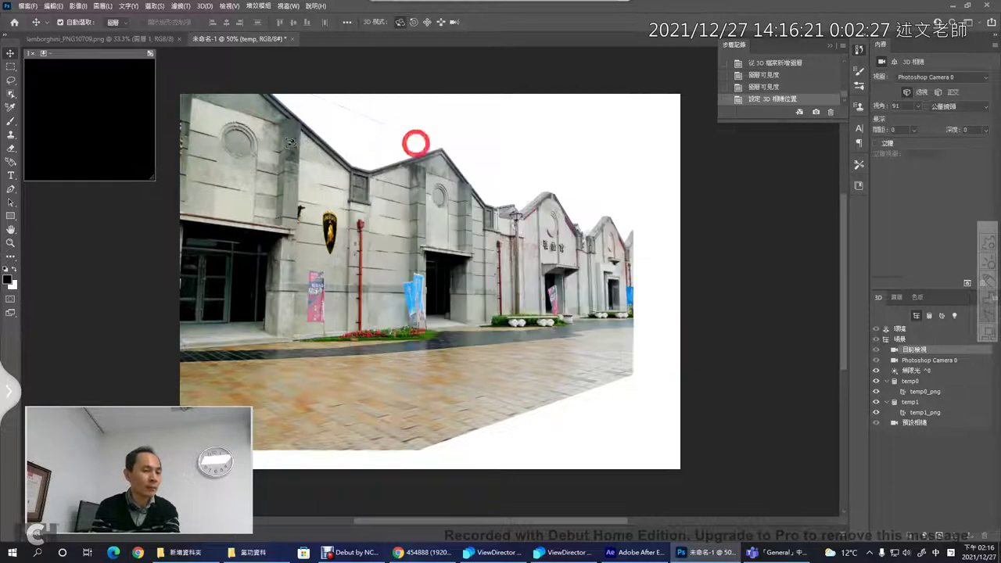
{"action": "left_click", "coordinate": [67, 59]}
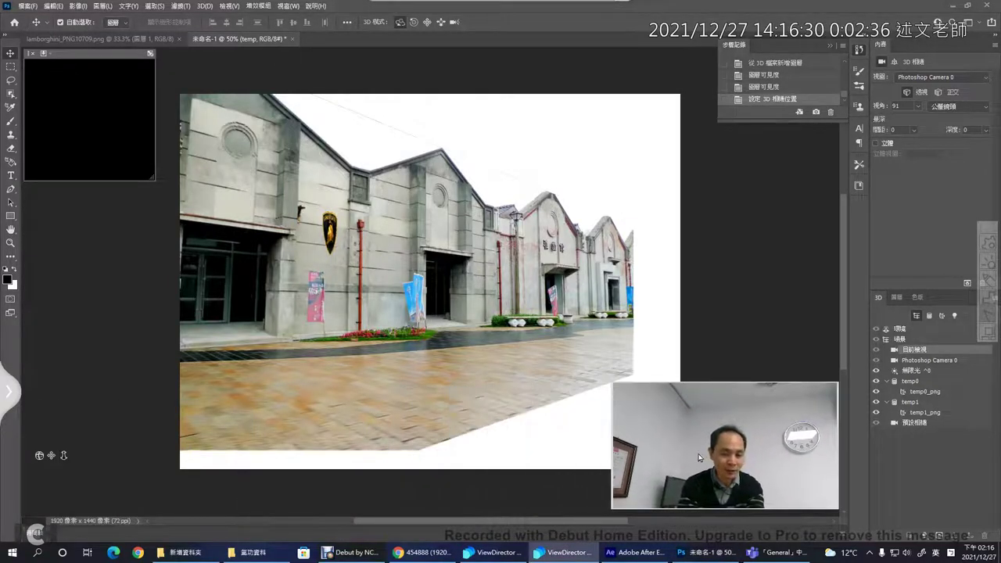
Orbit the 3D camera down onto the pavement, giving Custom View 3 at 91° field of view
{"action": "left_click", "coordinate": [38, 457]}
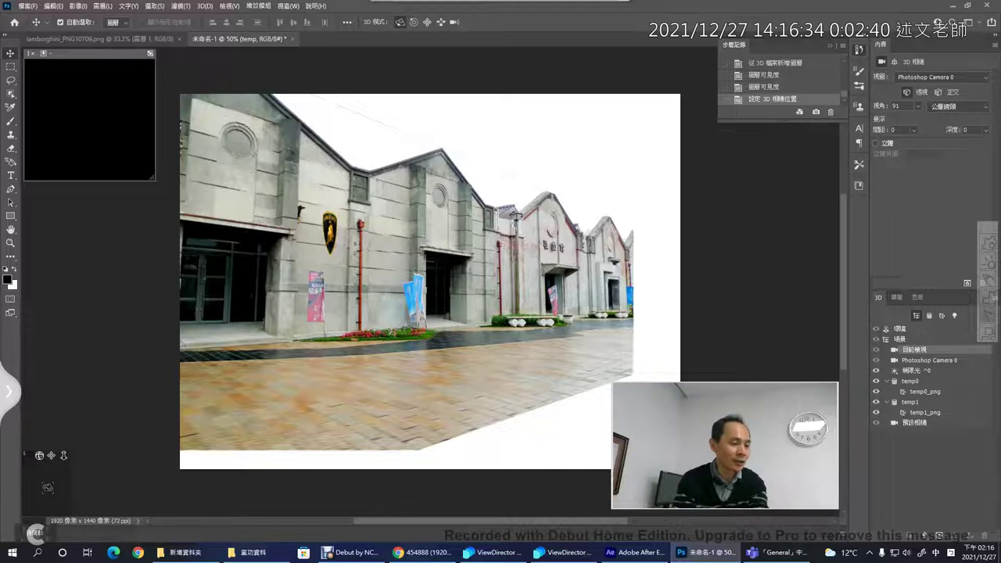
{"action": "mouse_move", "coordinate": [48, 470]}
{"action": "left_mouse_down"}
{"action": "mouse_move", "coordinate": [55, 484]}
{"action": "mouse_move", "coordinate": [46, 489]}
{"action": "left_mouse_up"}
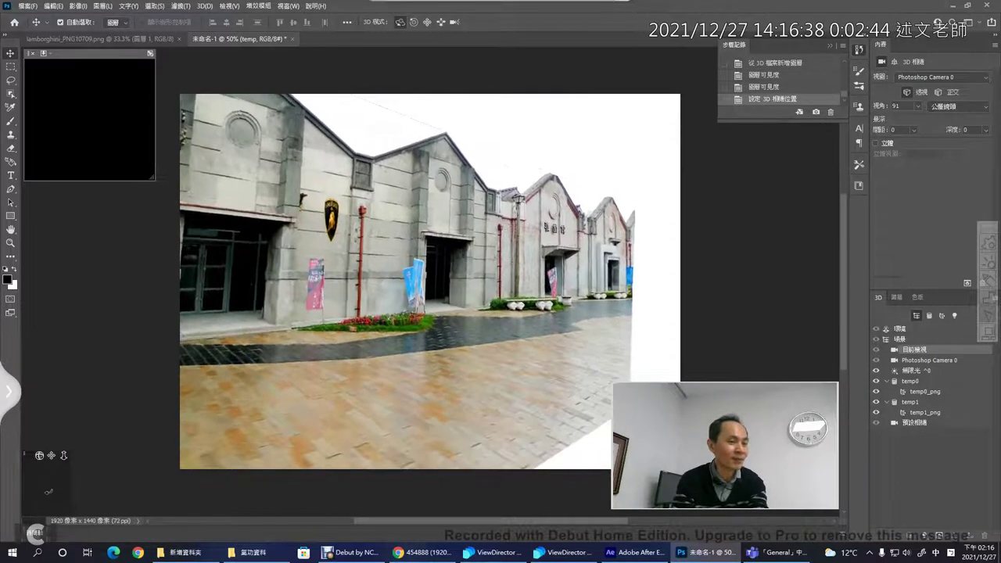
{"action": "left_click_drag", "start_coordinate": [46, 489], "coordinate": [47, 498]}
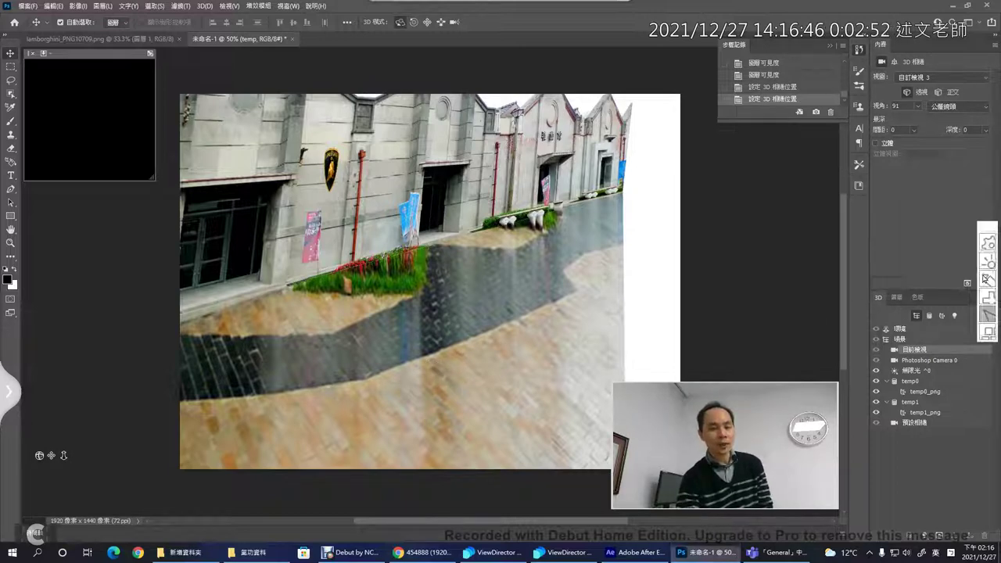
{"action": "mouse_move", "coordinate": [427, 92]}
{"action": "left_mouse_down"}
{"action": "mouse_move", "coordinate": [377, 256]}
{"action": "mouse_move", "coordinate": [395, 275]}
{"action": "mouse_move", "coordinate": [595, 365]}
{"action": "left_mouse_up"}
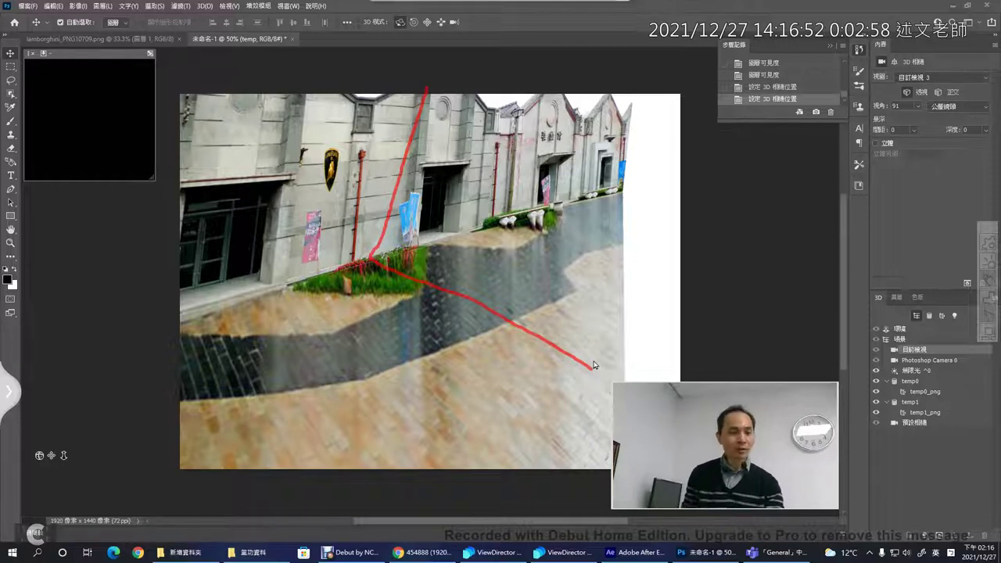
{"action": "key", "text": "Escape"}
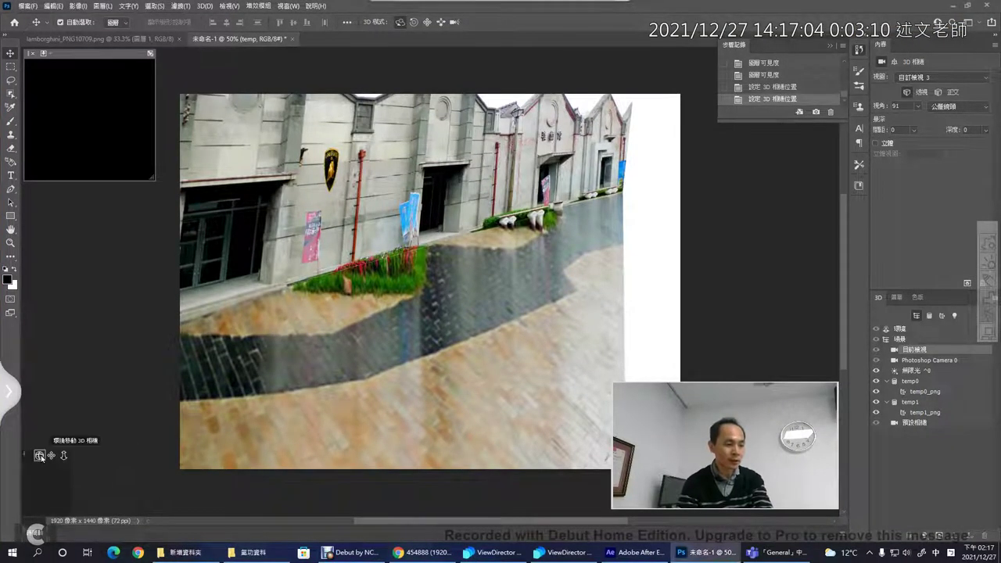
Orbit the camera back toward the warehouse wall and dolly it closer to the facade
{"action": "left_click_drag", "start_coordinate": [39, 455], "coordinate": [83, 456]}
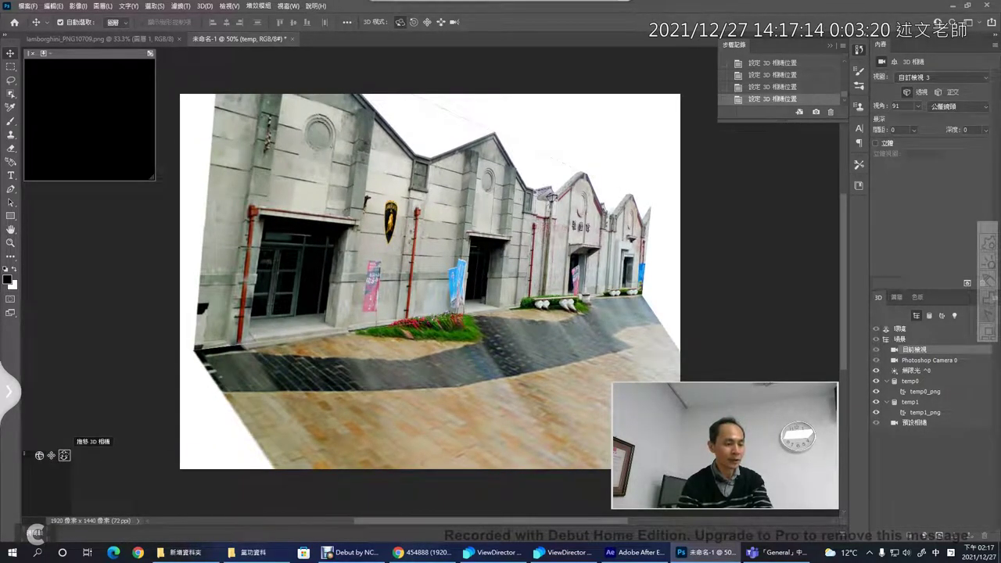
{"action": "mouse_move", "coordinate": [64, 455]}
{"action": "left_mouse_down"}
{"action": "mouse_move", "coordinate": [63, 478]}
{"action": "mouse_move", "coordinate": [64, 464]}
{"action": "left_mouse_up"}
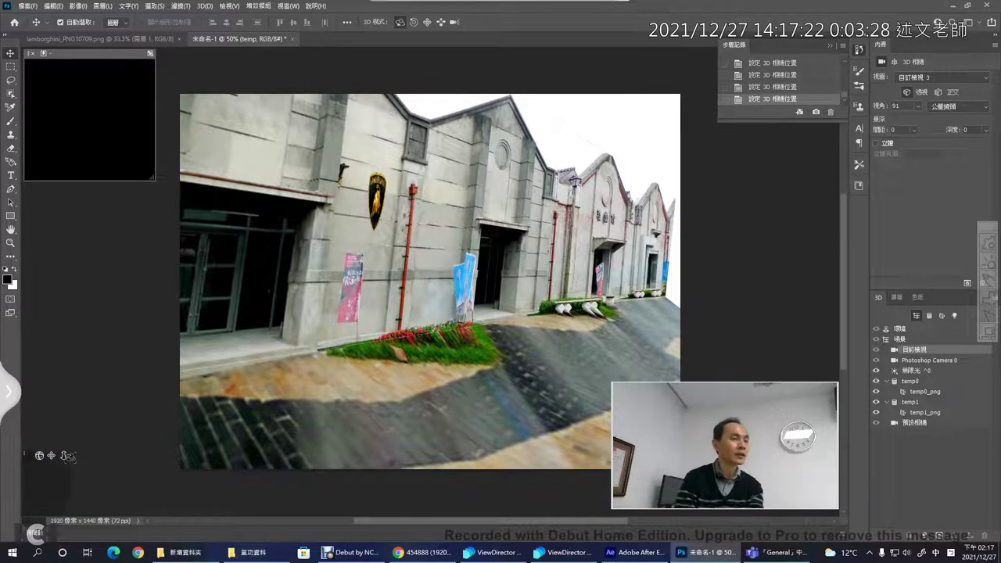
{"action": "left_click", "coordinate": [287, 7]}
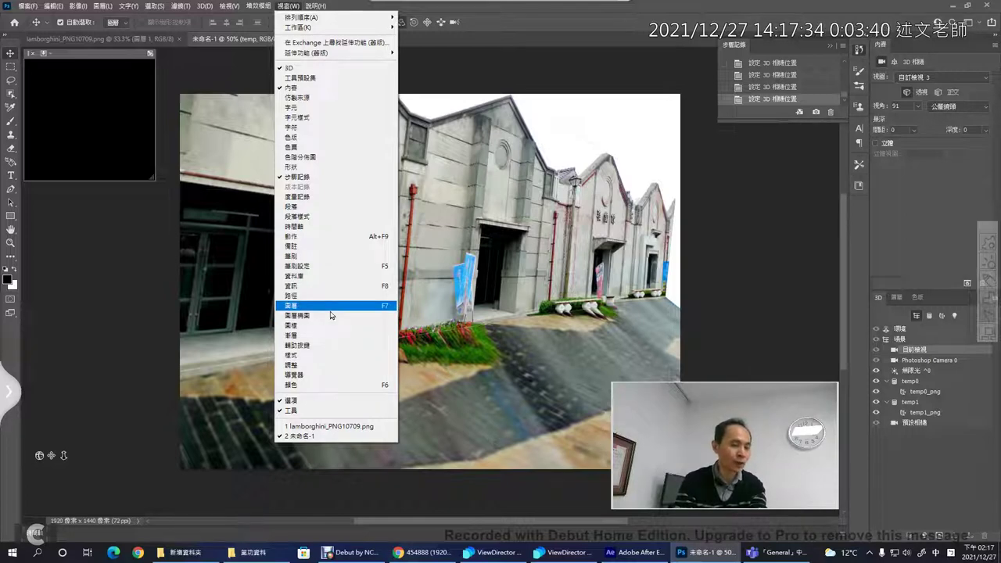
Show an enlarged Timeline panel set to Create Video Timeline rather than frame animation
{"action": "left_click", "coordinate": [325, 227]}
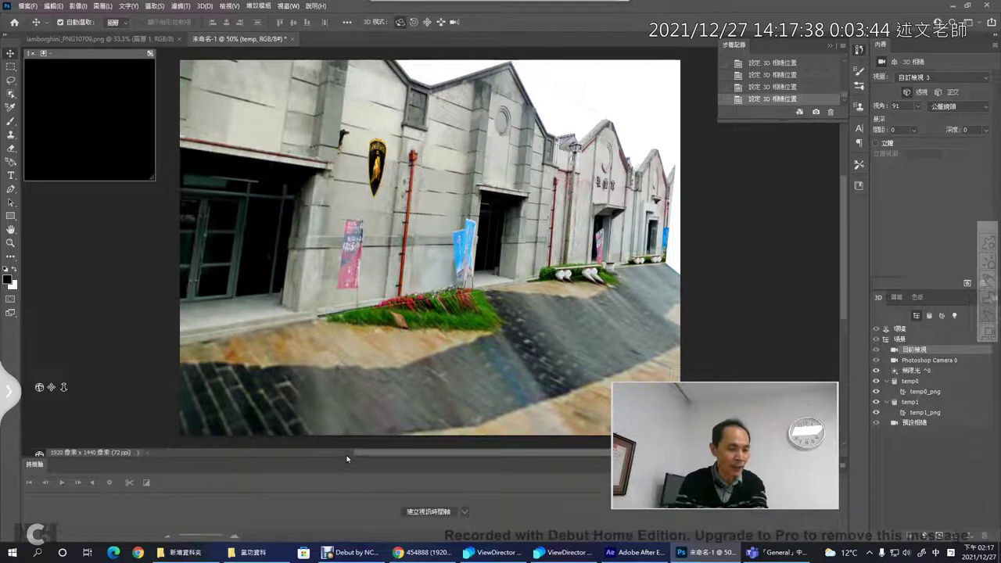
{"action": "left_click_drag", "start_coordinate": [358, 459], "coordinate": [358, 338]}
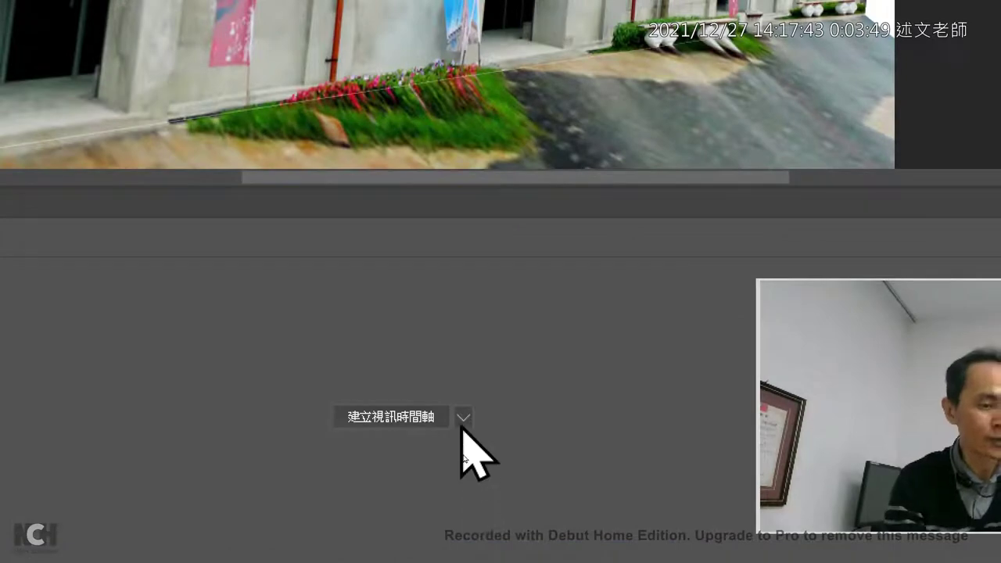
{"action": "left_click", "coordinate": [464, 452]}
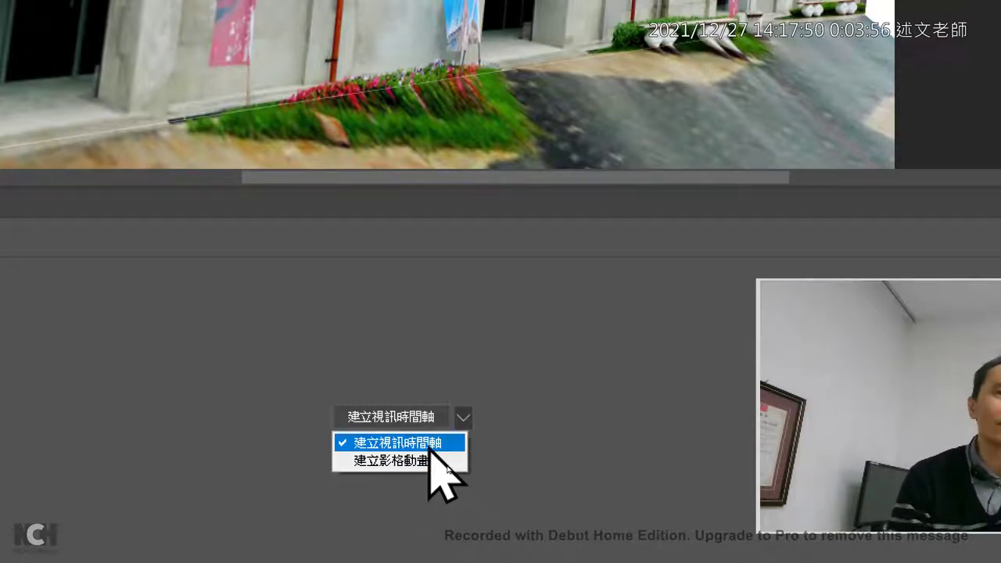
{"action": "left_click", "coordinate": [430, 442]}
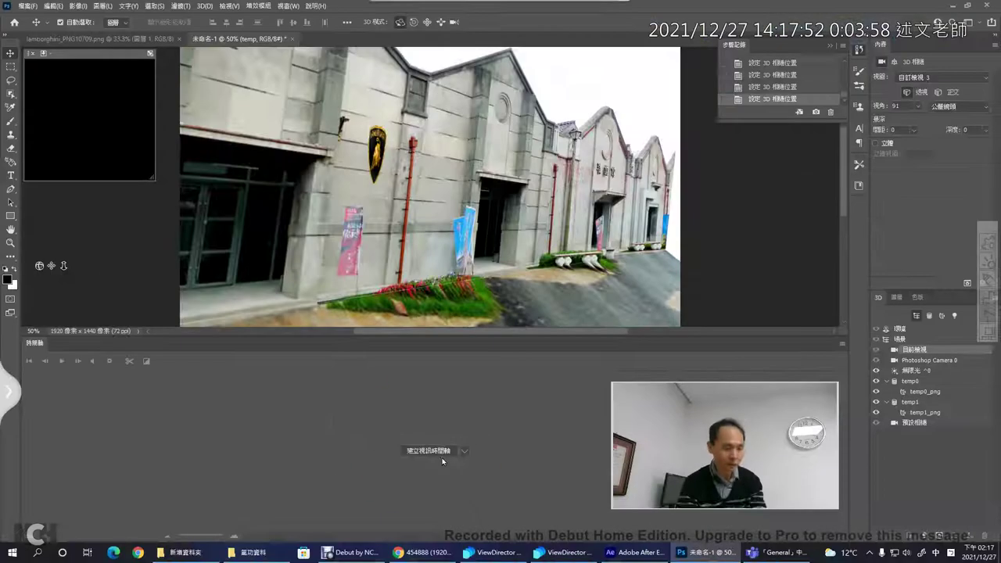
Create the video timeline and add a frame-0 3D Camera Position keyframe on the temp layer
{"action": "left_click", "coordinate": [432, 452]}
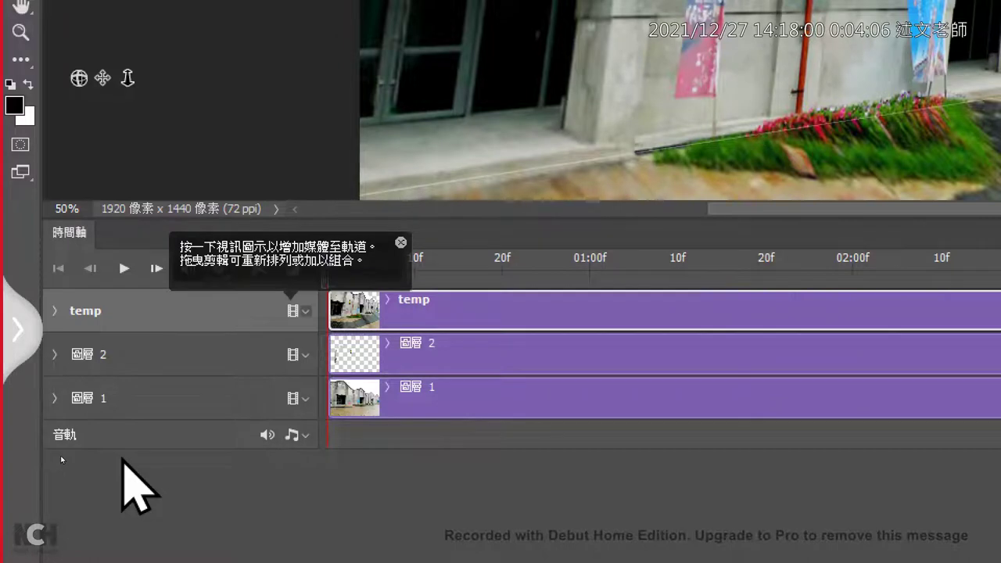
{"action": "left_click", "coordinate": [54, 312]}
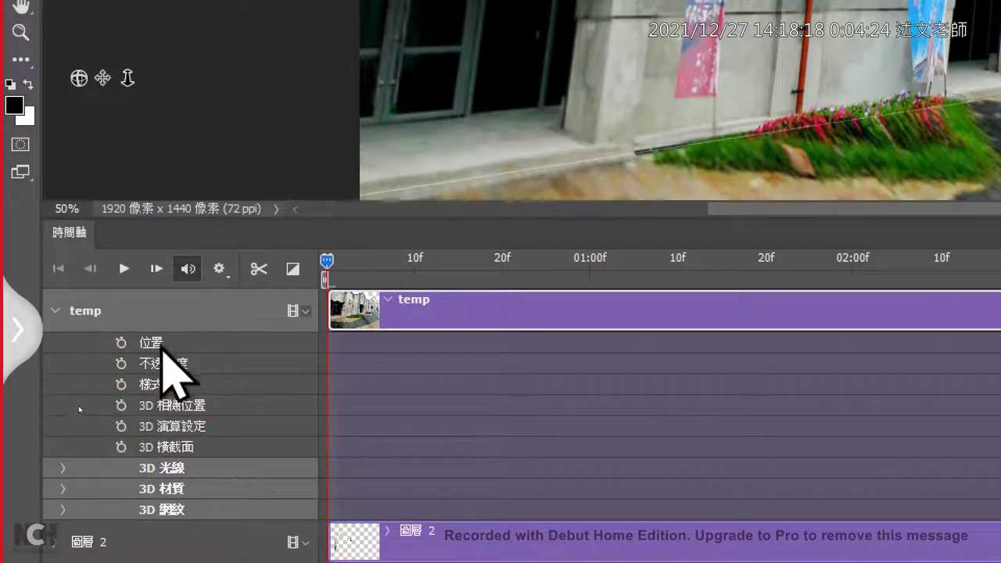
{"action": "left_click", "coordinate": [121, 406]}
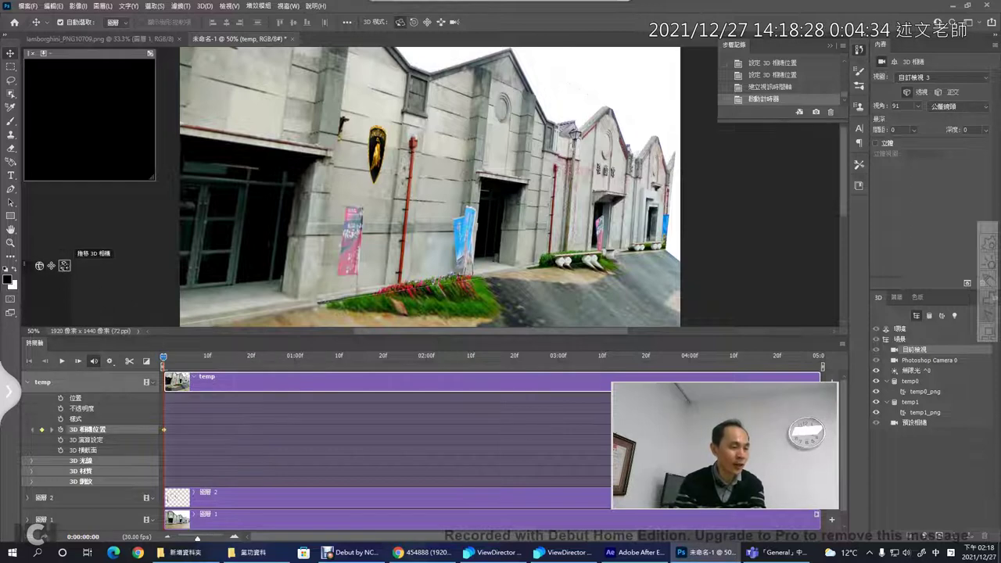
Slide the 3D camera to reframe the building and move the playhead to 01:14
{"action": "mouse_move", "coordinate": [64, 267]}
{"action": "left_mouse_down"}
{"action": "mouse_move", "coordinate": [64, 249]}
{"action": "mouse_move", "coordinate": [64, 260]}
{"action": "left_mouse_up"}
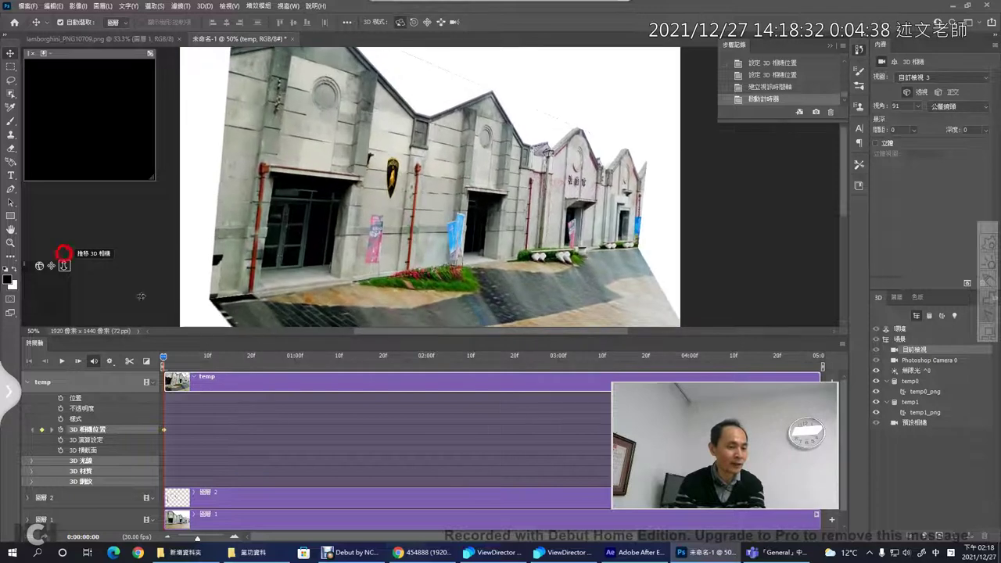
{"action": "left_click_drag", "start_coordinate": [163, 359], "coordinate": [302, 359]}
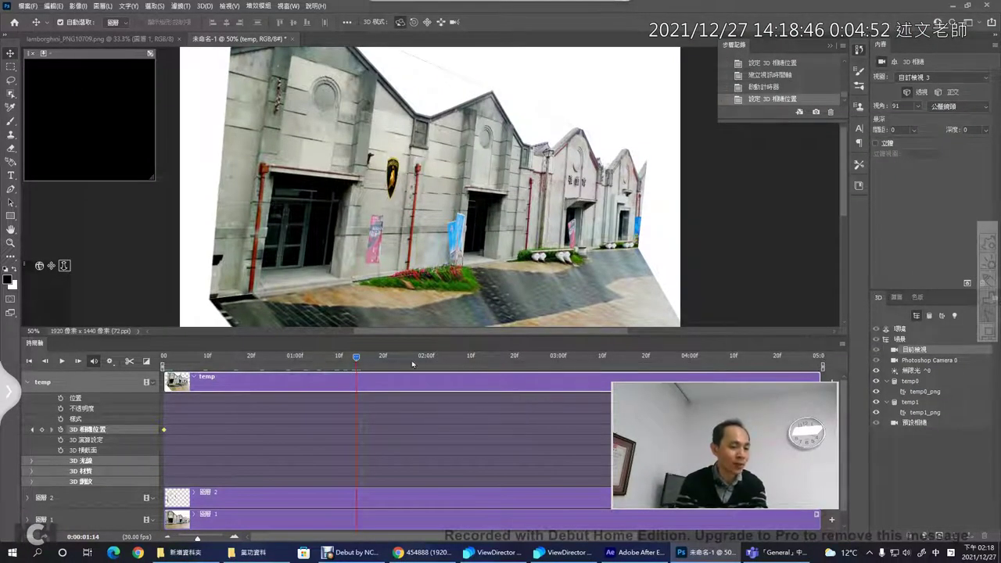
{"action": "left_click", "coordinate": [843, 345]}
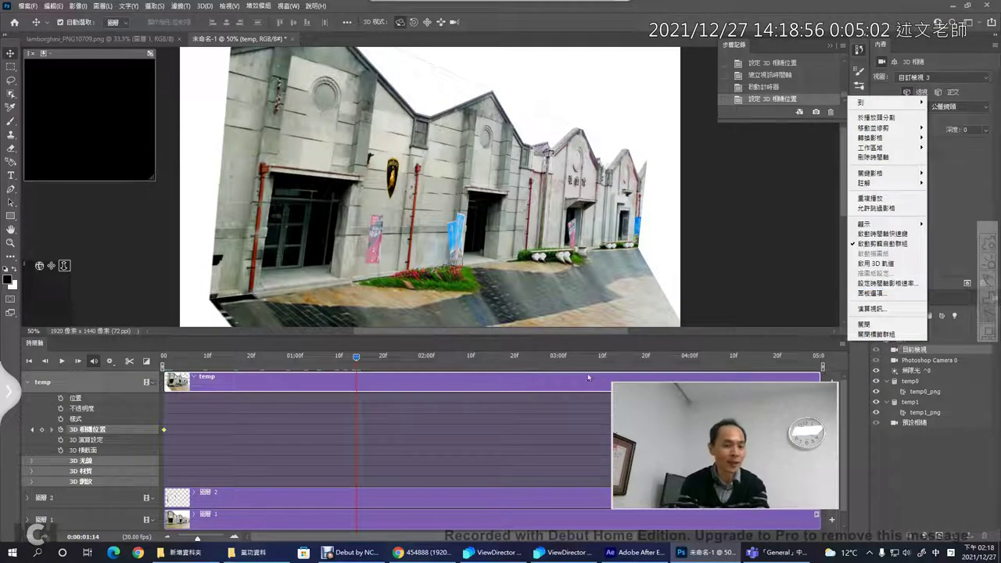
{"action": "key", "text": "Escape"}
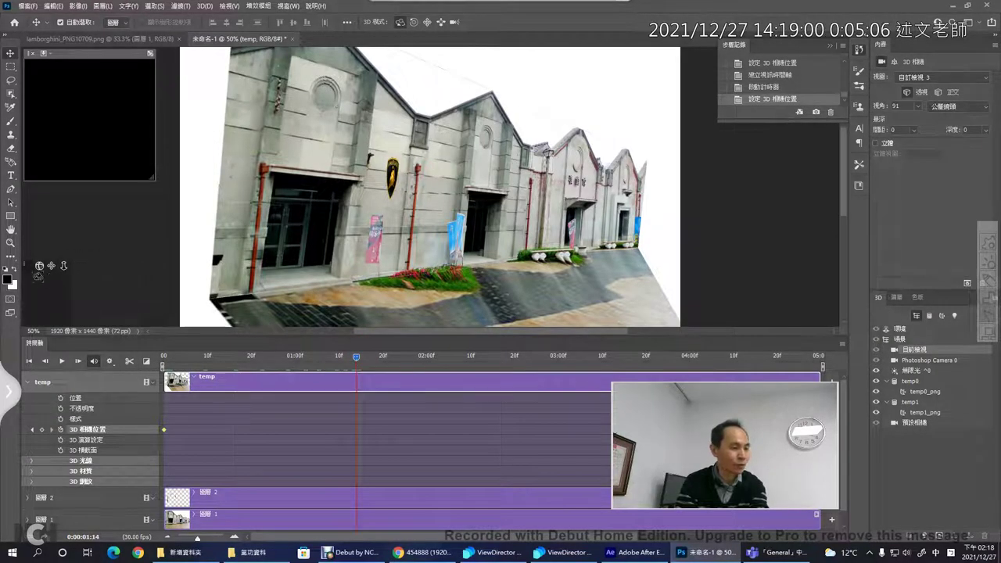
At 1:14, dolly and pan the 3D camera toward the building, then scrub from frame 0 to preview
{"action": "left_click_drag", "start_coordinate": [64, 266], "coordinate": [68, 288]}
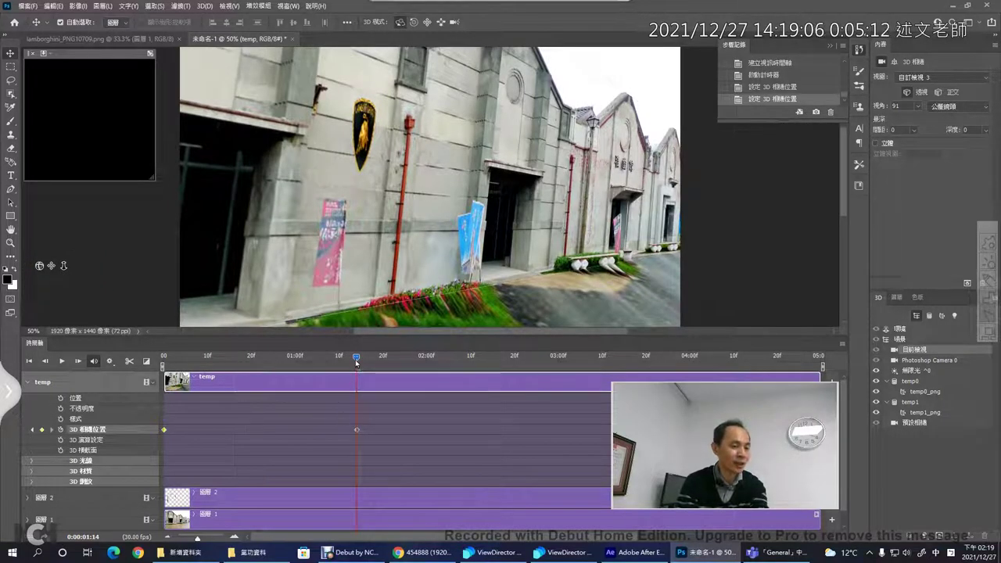
{"action": "mouse_move", "coordinate": [356, 361]}
{"action": "left_mouse_down"}
{"action": "mouse_move", "coordinate": [163, 366]}
{"action": "mouse_move", "coordinate": [343, 362]}
{"action": "mouse_move", "coordinate": [173, 365]}
{"action": "mouse_move", "coordinate": [339, 373]}
{"action": "mouse_move", "coordinate": [296, 386]}
{"action": "left_mouse_up"}
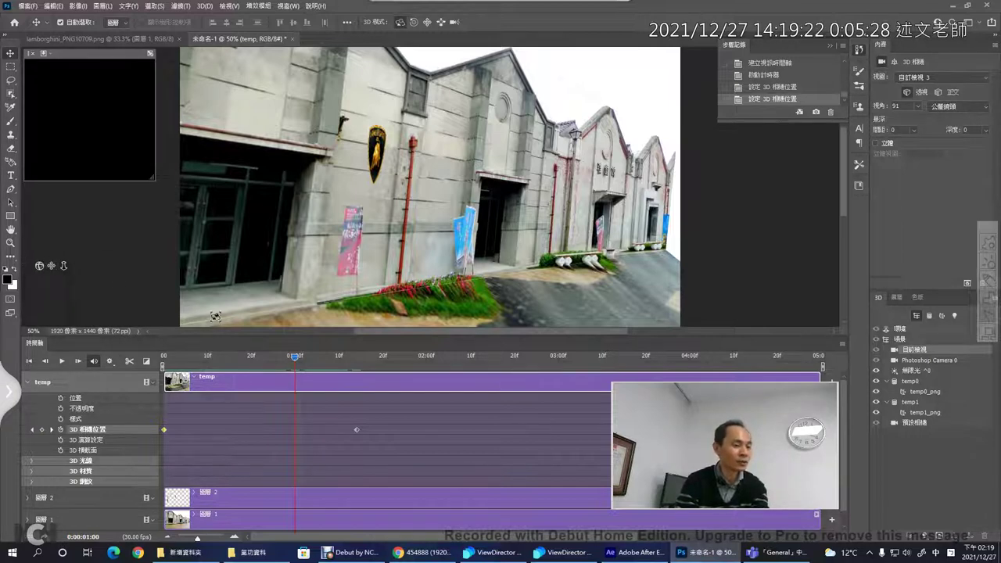
{"action": "left_click_drag", "start_coordinate": [316, 364], "coordinate": [359, 372]}
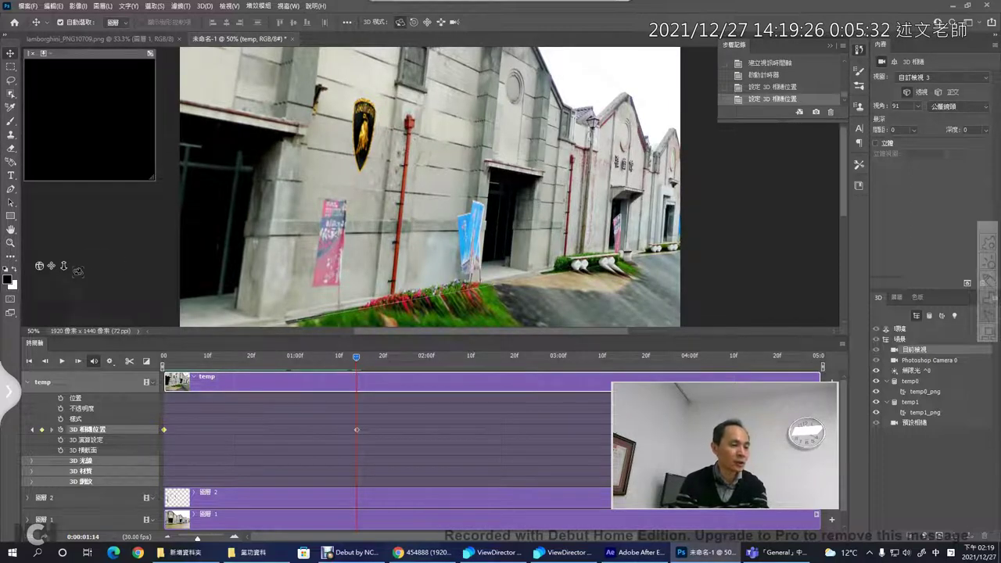
{"action": "left_click_drag", "start_coordinate": [51, 266], "coordinate": [41, 264]}
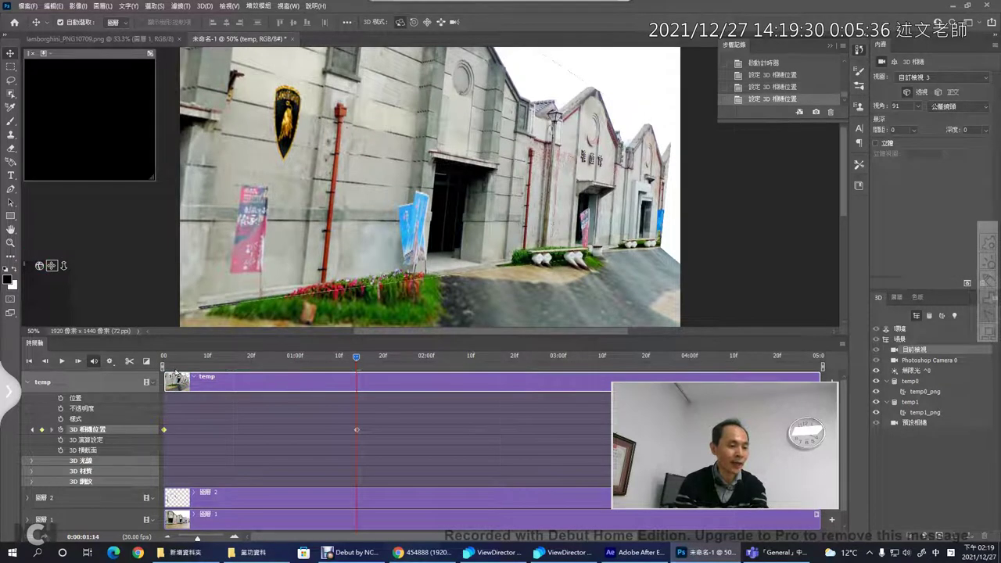
{"action": "mouse_move", "coordinate": [172, 364]}
{"action": "left_mouse_down"}
{"action": "mouse_move", "coordinate": [365, 379]}
{"action": "mouse_move", "coordinate": [163, 380]}
{"action": "left_mouse_up"}
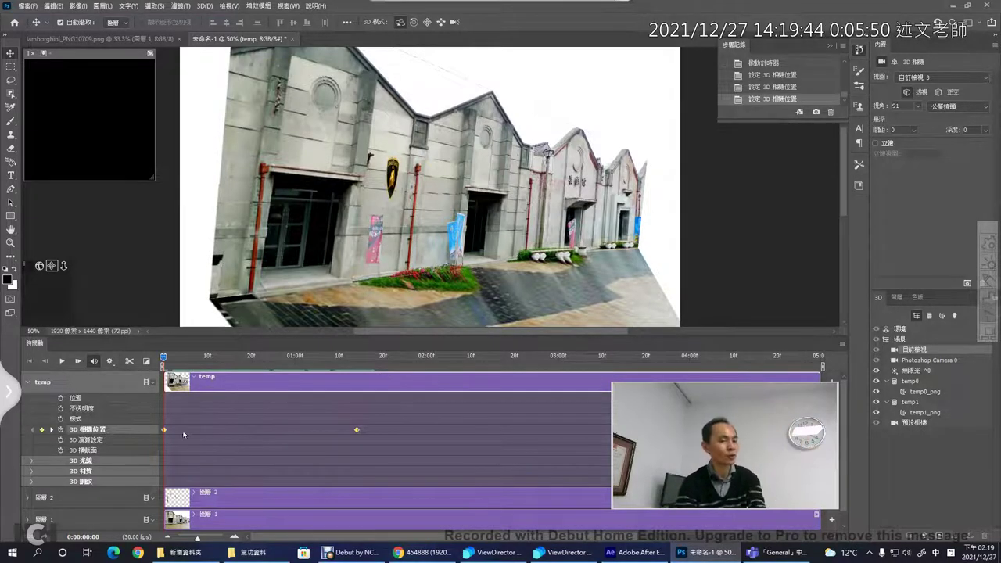
{"action": "left_click", "coordinate": [843, 347]}
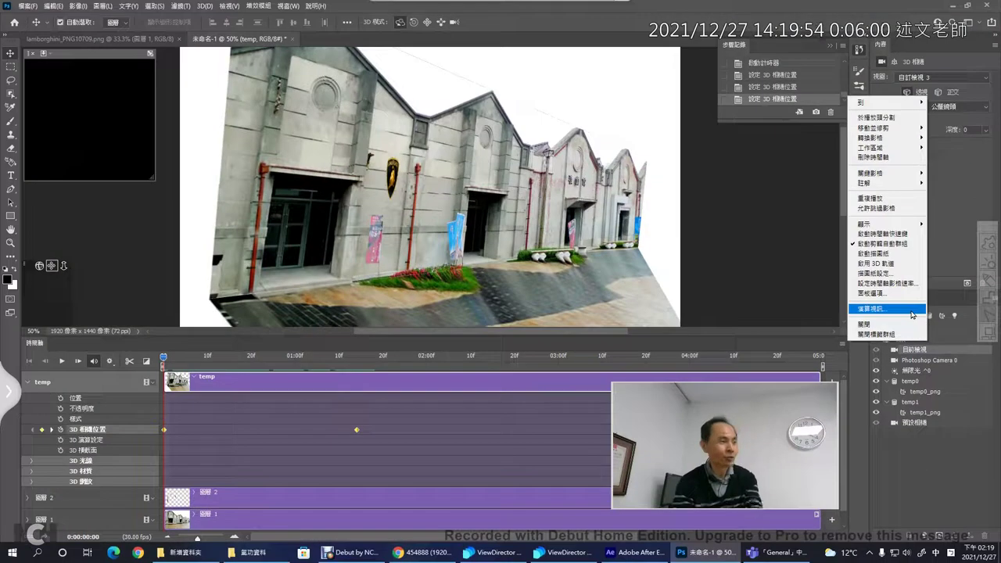
{"action": "left_click", "coordinate": [912, 315]}
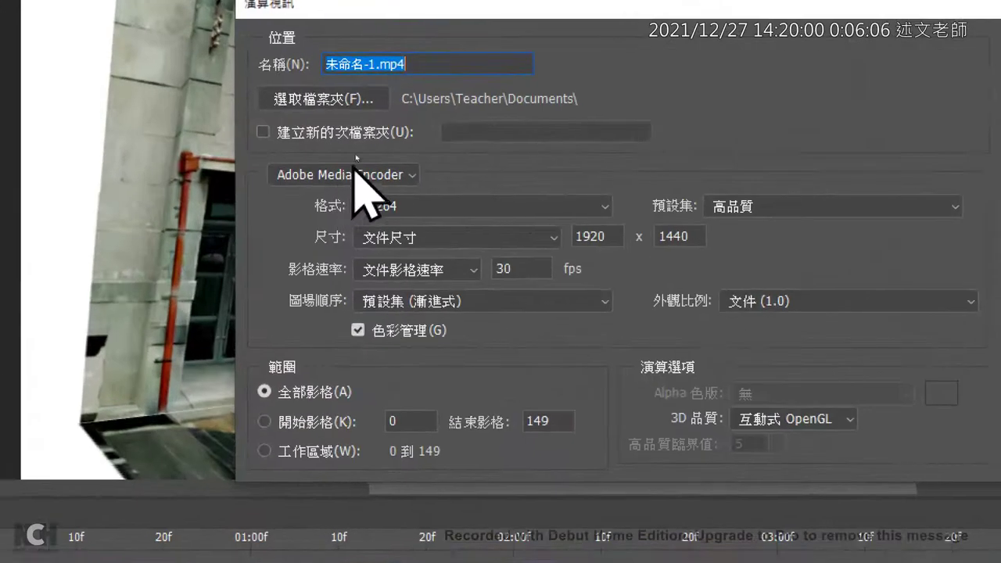
{"action": "left_click", "coordinate": [373, 119]}
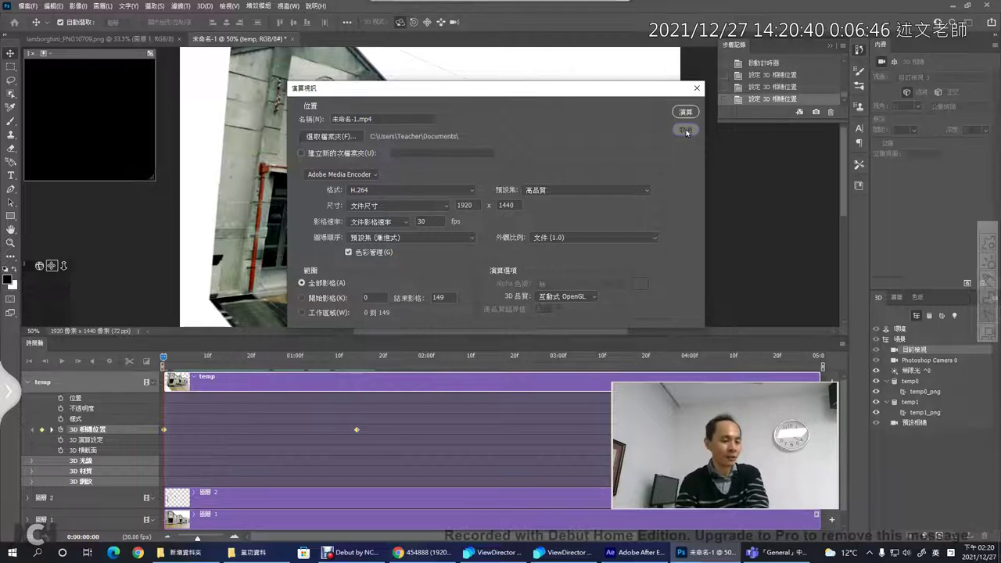
{"action": "left_click", "coordinate": [686, 131]}
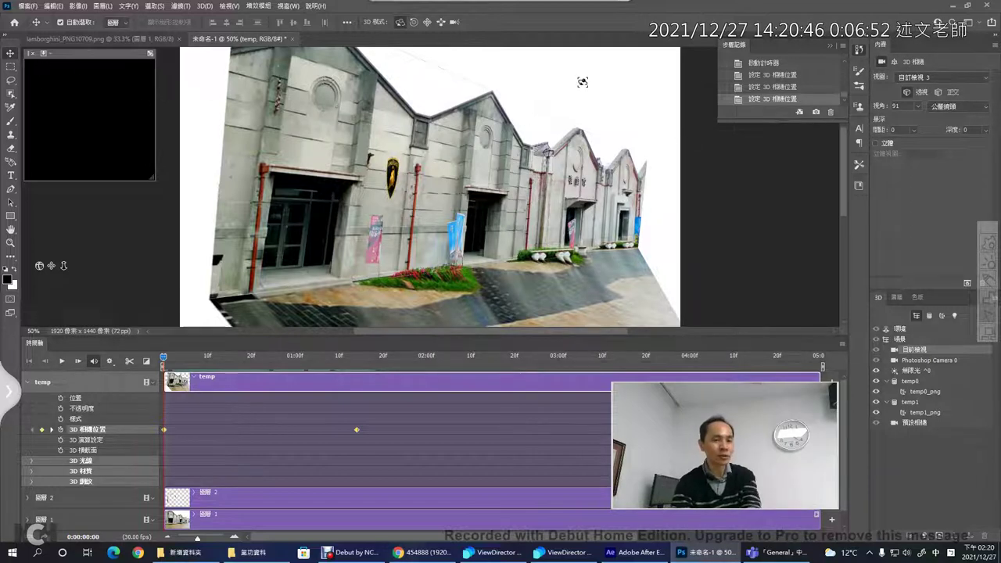
Back in the building document, turn off the temp layer's visibility and turn on 圖層 1
{"action": "left_click", "coordinate": [131, 39]}
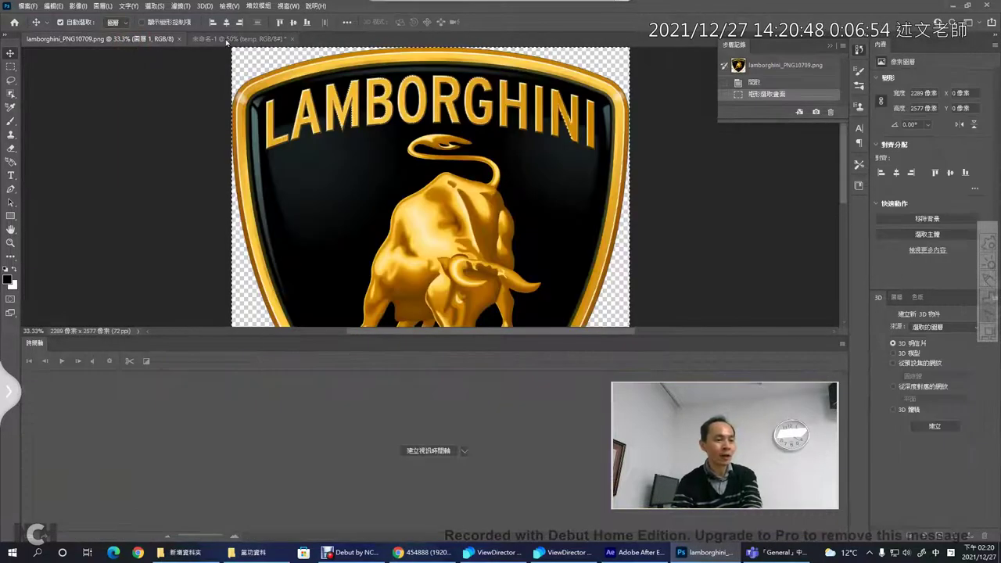
{"action": "left_click", "coordinate": [235, 38]}
{"action": "left_click", "coordinate": [896, 297]}
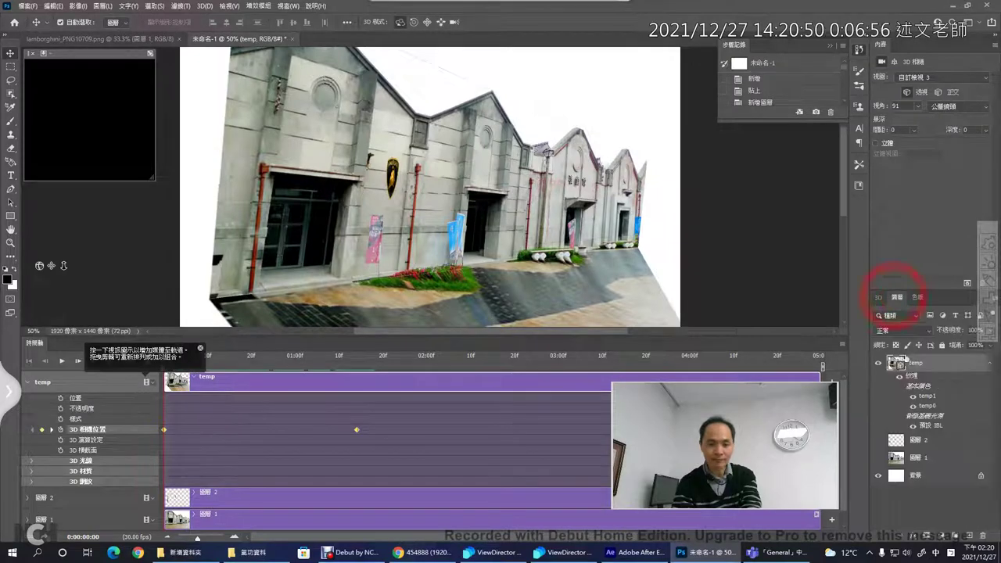
{"action": "left_click", "coordinate": [877, 363]}
{"action": "left_click", "coordinate": [916, 458]}
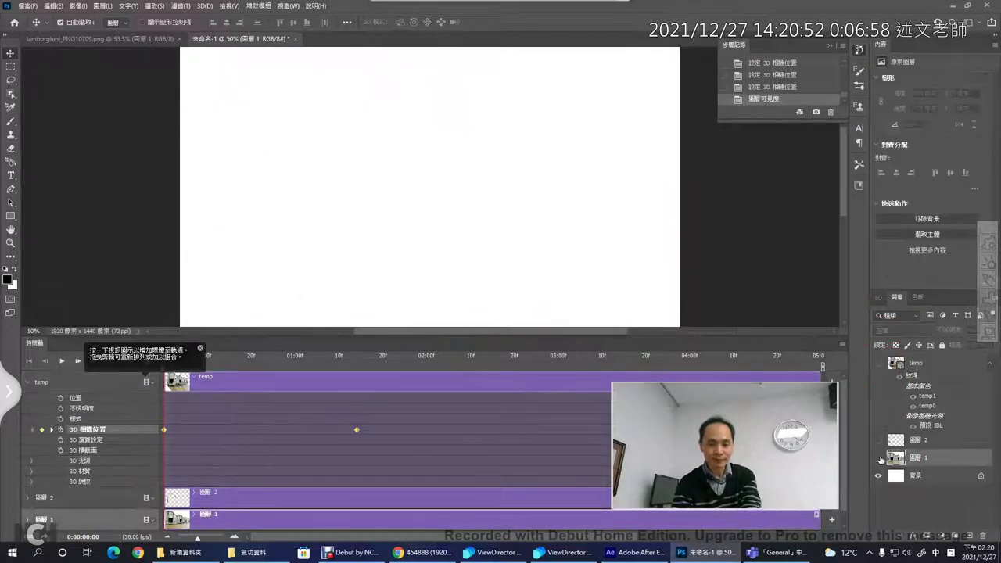
{"action": "left_click", "coordinate": [877, 458]}
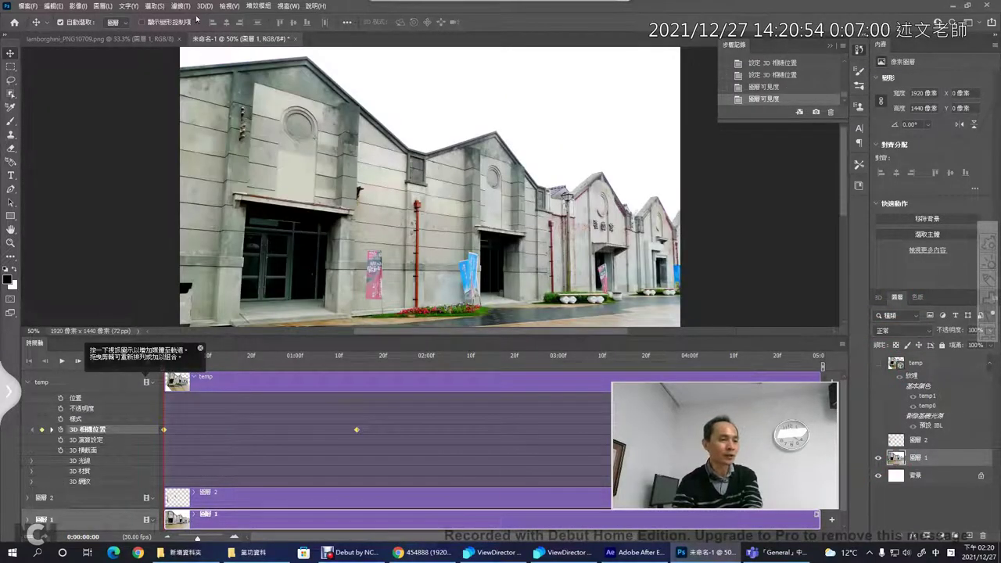
Open Vanishing Point on 圖層 1, view its export options, and exit unchanged; close the Window menu unchanged
{"action": "left_click", "coordinate": [180, 5]}
{"action": "left_click", "coordinate": [207, 114]}
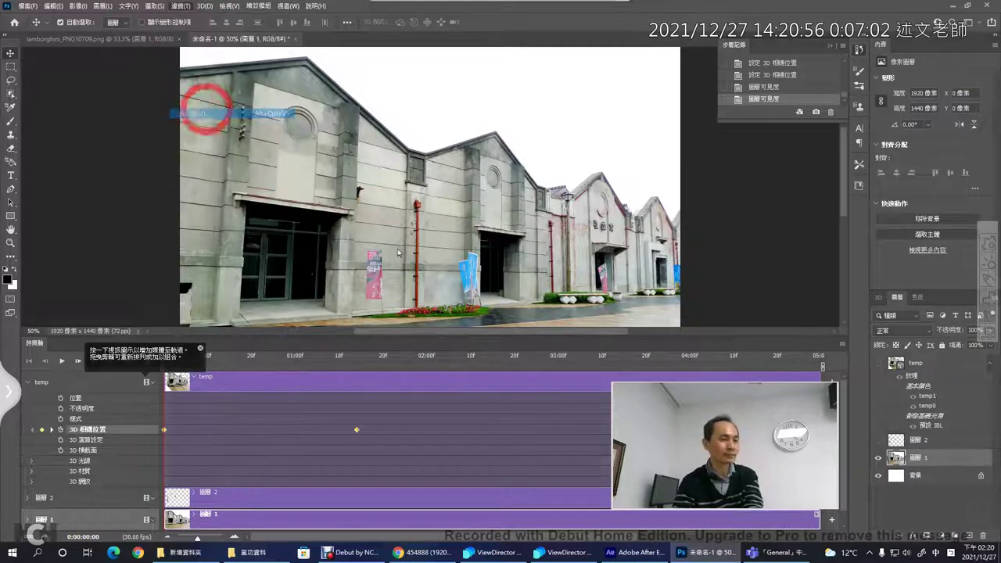
{"action": "left_click", "coordinate": [36, 27]}
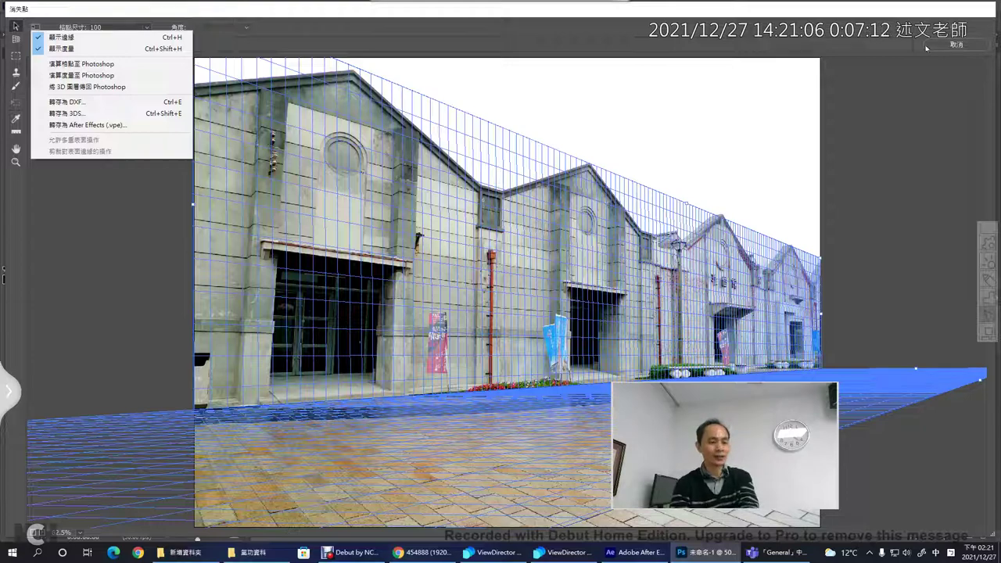
{"action": "left_click", "coordinate": [956, 44]}
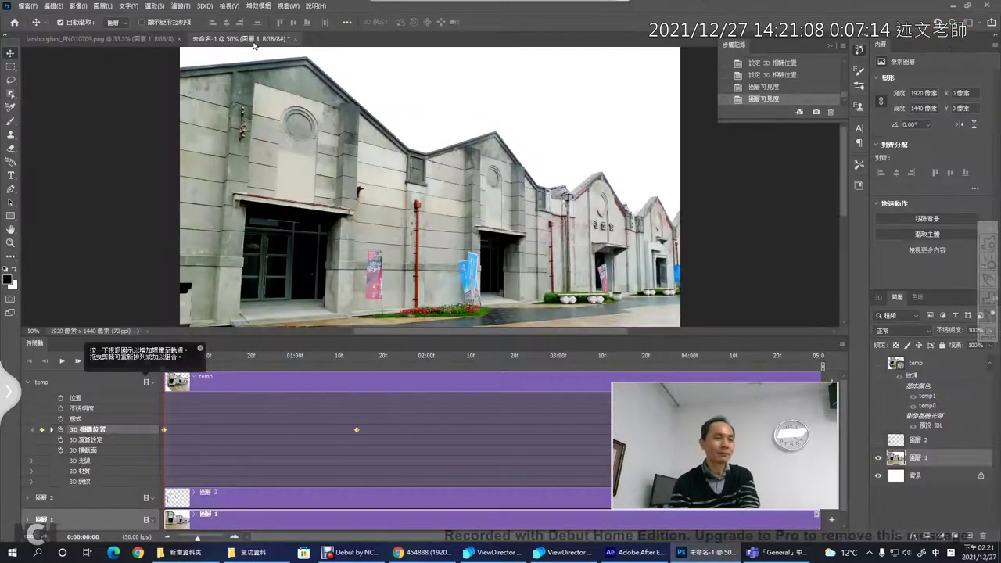
{"action": "left_click", "coordinate": [286, 5]}
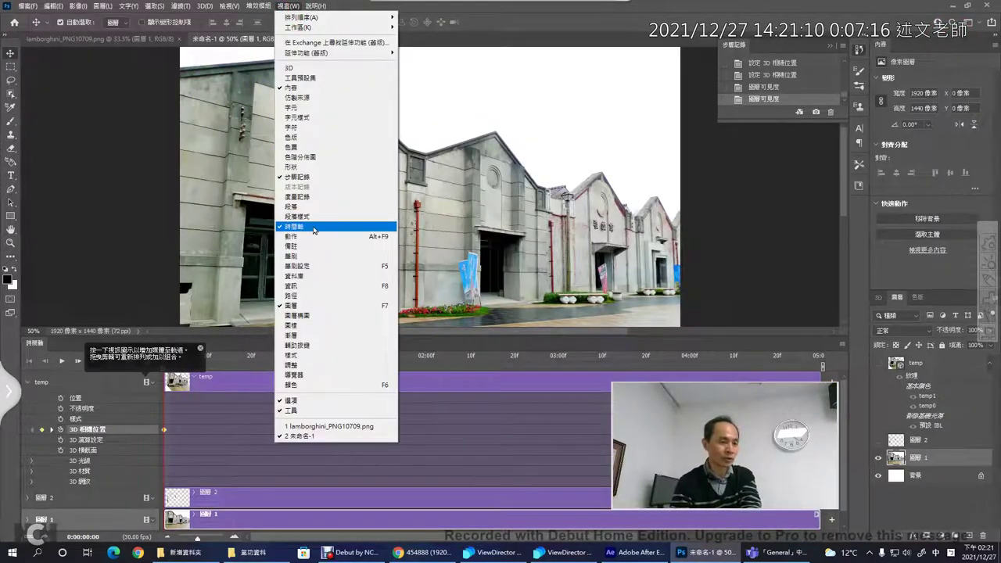
{"action": "left_click", "coordinate": [415, 341]}
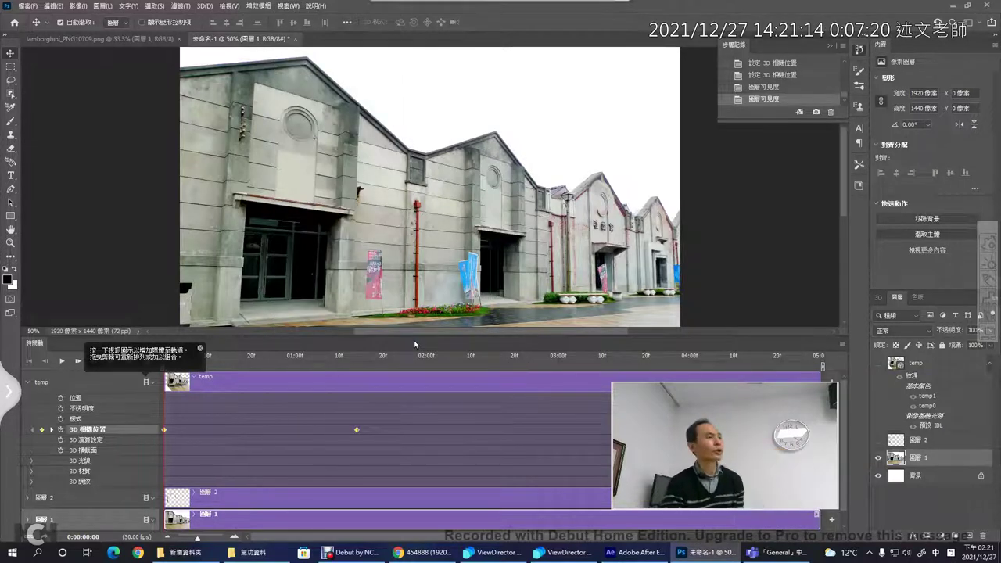